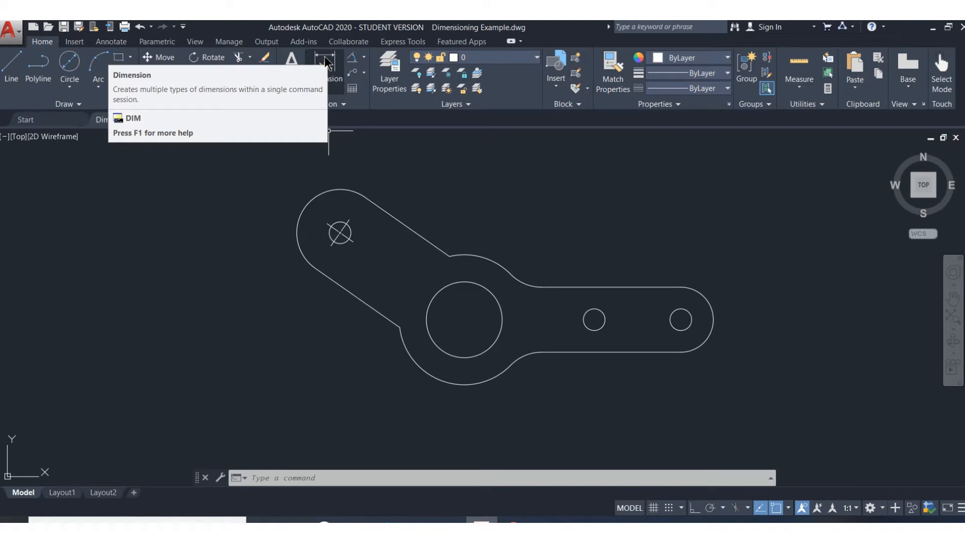
Add a diameter dimension to the large central circle, placing its text above the horizontal arm.
{"action": "left_click", "coordinate": [324, 59]}
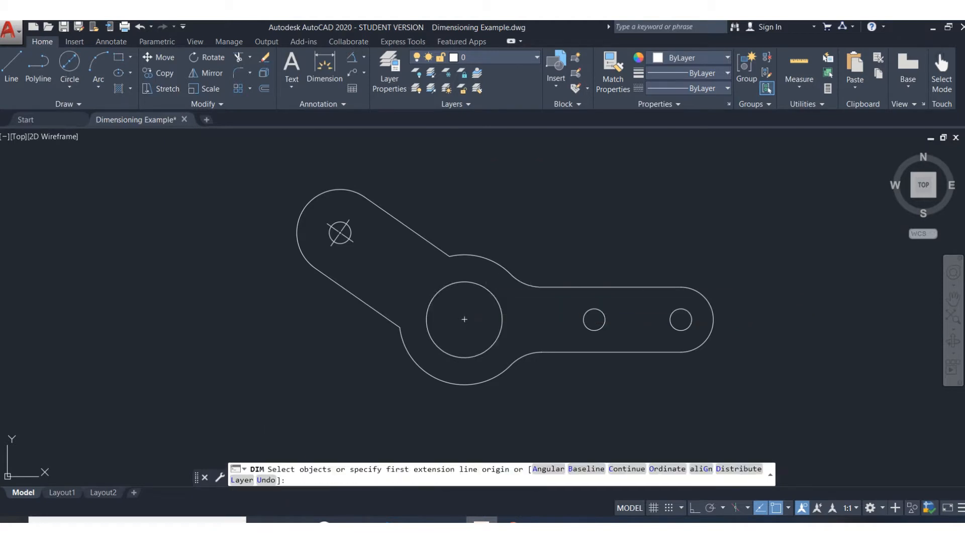
{"action": "left_click", "coordinate": [487, 288]}
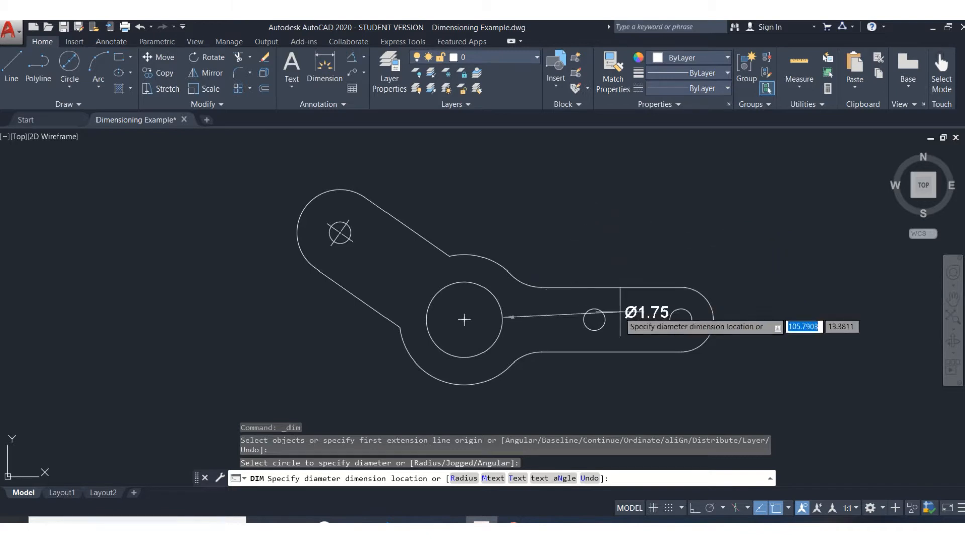
{"action": "left_click", "coordinate": [581, 215]}
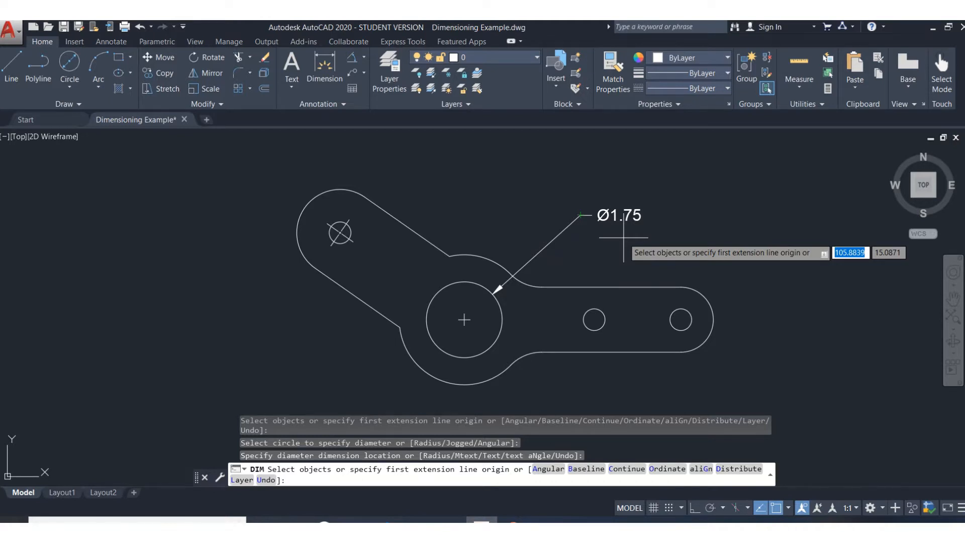
{"action": "key", "text": "Return"}
Add a diameter dimension to the small hole at the horizontal arm's rounded end, placing its text above and beyond the outline.
{"action": "key", "text": "Return"}
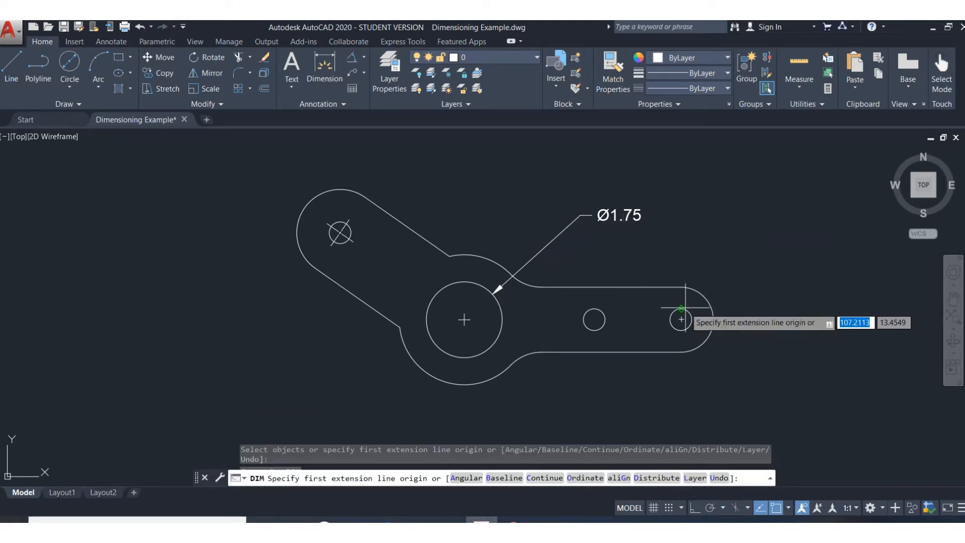
{"action": "scroll", "coordinate": [690, 319], "scroll_direction": "down", "scroll_amount": 2}
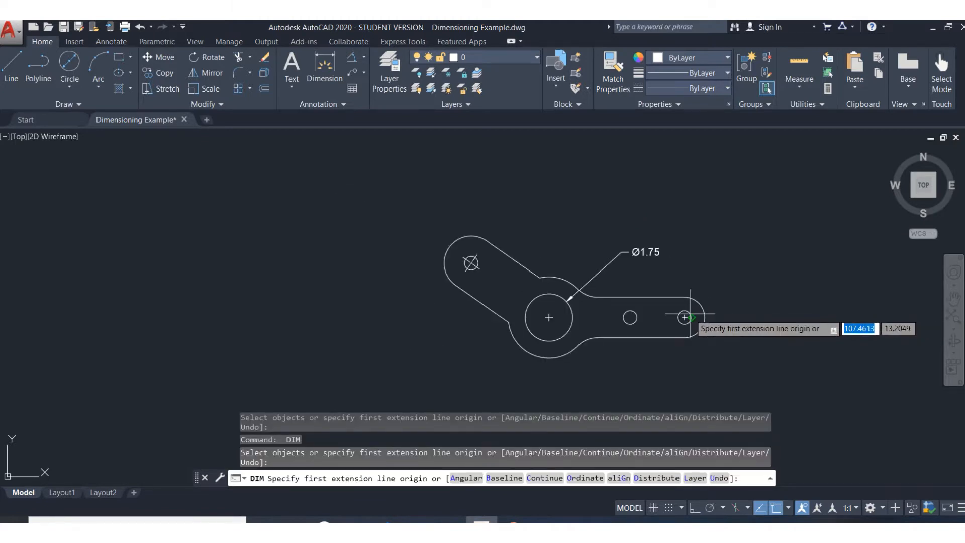
{"action": "scroll", "coordinate": [688, 317], "scroll_direction": "up", "scroll_amount": 4}
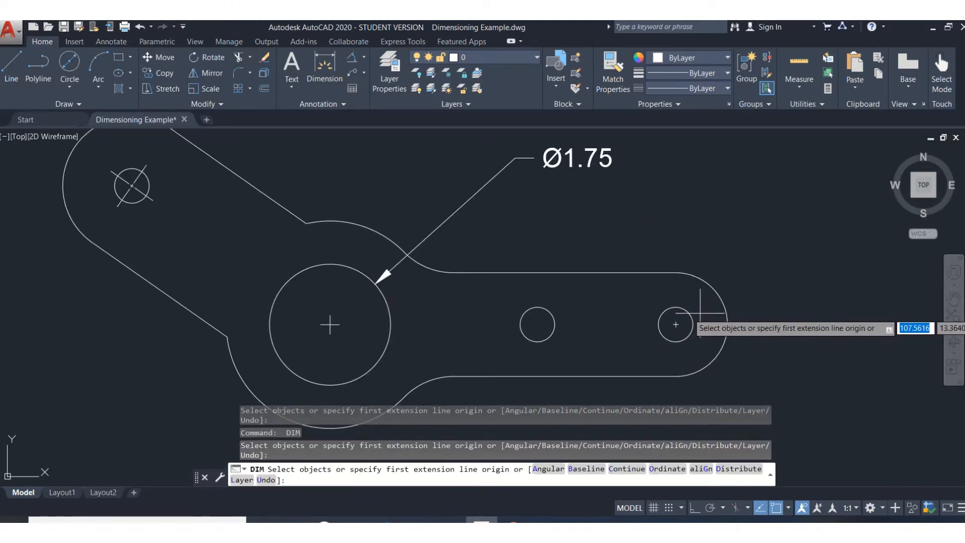
{"action": "scroll", "coordinate": [689, 313], "scroll_direction": "up", "scroll_amount": 3}
{"action": "left_click", "coordinate": [691, 314]}
{"action": "left_click", "coordinate": [677, 315]}
{"action": "scroll", "coordinate": [774, 227], "scroll_direction": "up", "scroll_amount": 2}
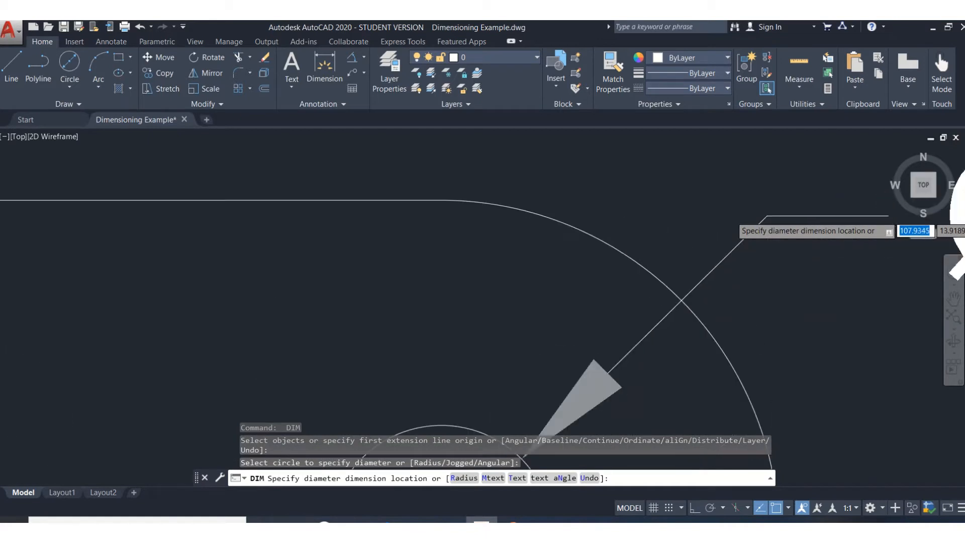
{"action": "scroll", "coordinate": [787, 208], "scroll_direction": "down", "scroll_amount": 6}
{"action": "scroll", "coordinate": [789, 204], "scroll_direction": "down", "scroll_amount": 2}
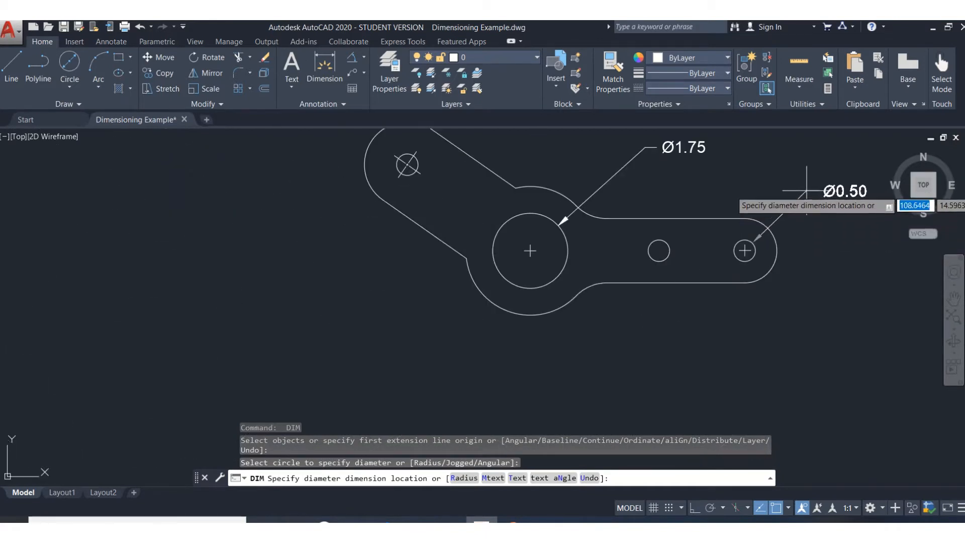
{"action": "left_click", "coordinate": [819, 176]}
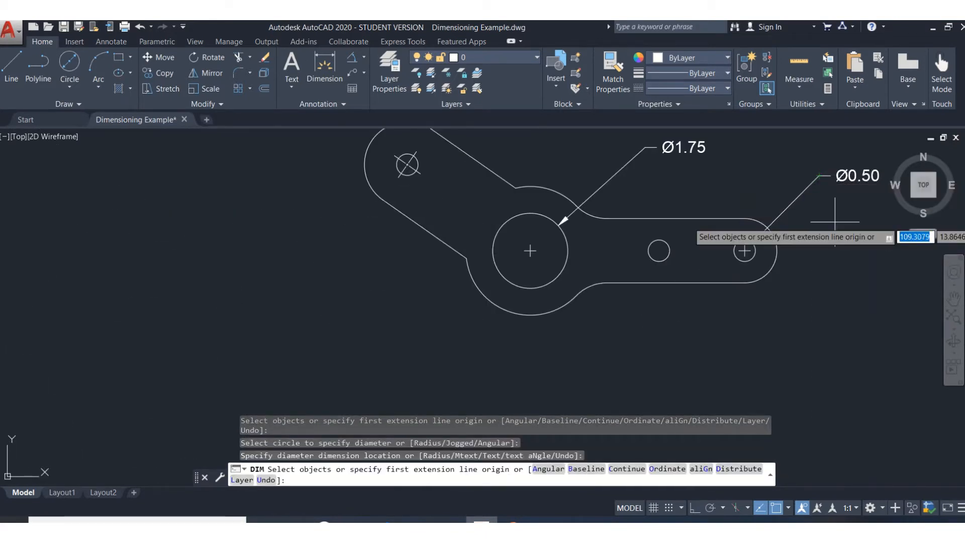
{"action": "middle_click_drag", "start_coordinate": [824, 183], "coordinate": [627, 290]}
{"action": "key", "text": "Return"}
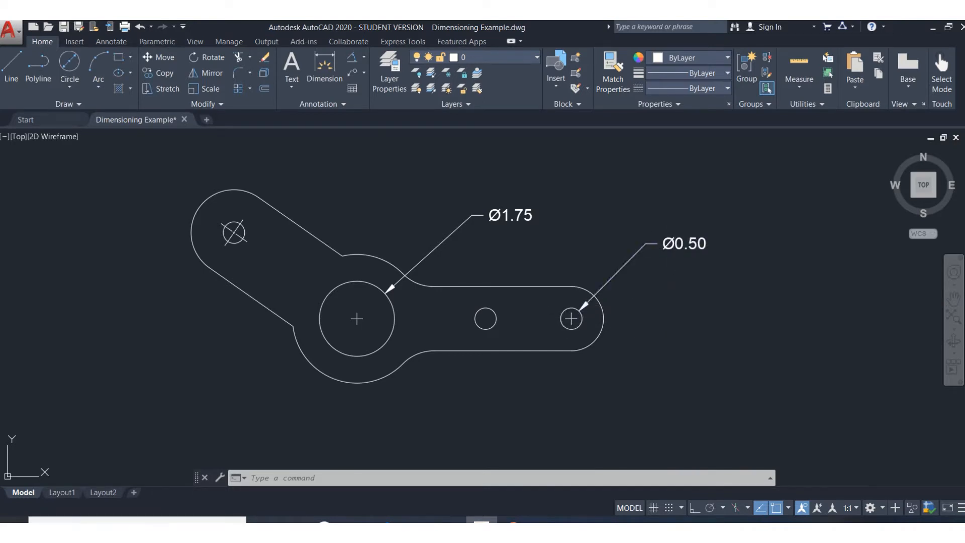
Add the prefix "2X " to the diameter text of the horizontal arm's end hole.
{"action": "double_click", "coordinate": [677, 244]}
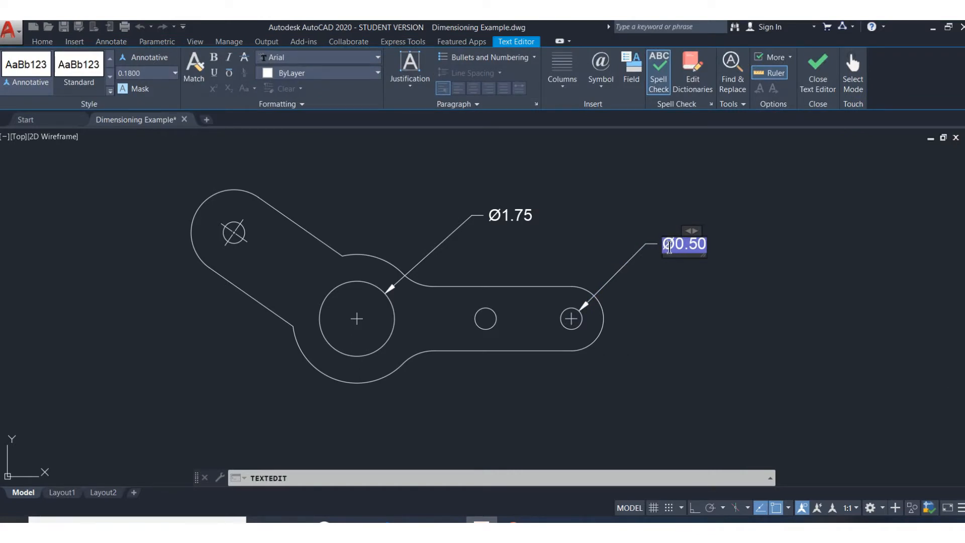
{"action": "scroll", "coordinate": [668, 246], "scroll_direction": "up", "scroll_amount": 4}
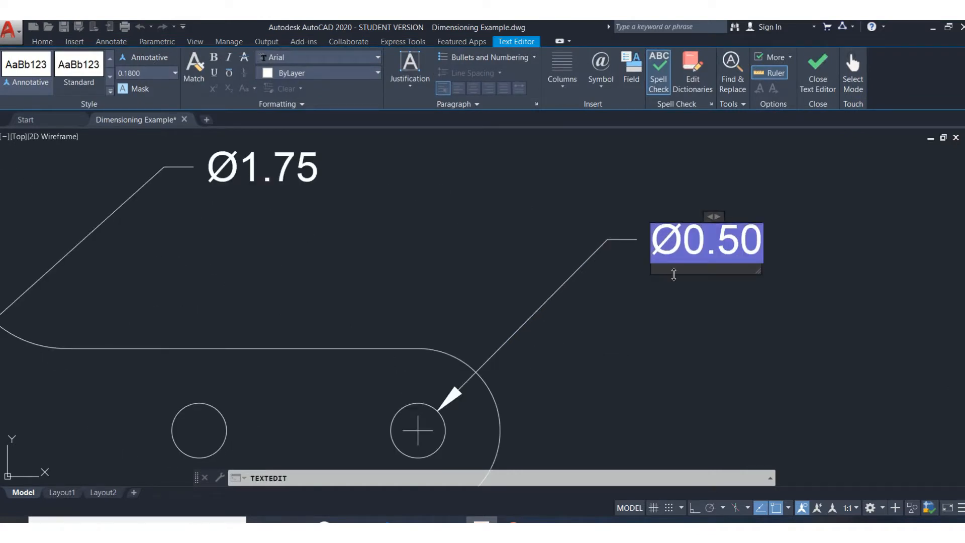
{"action": "type", "text": "2"}
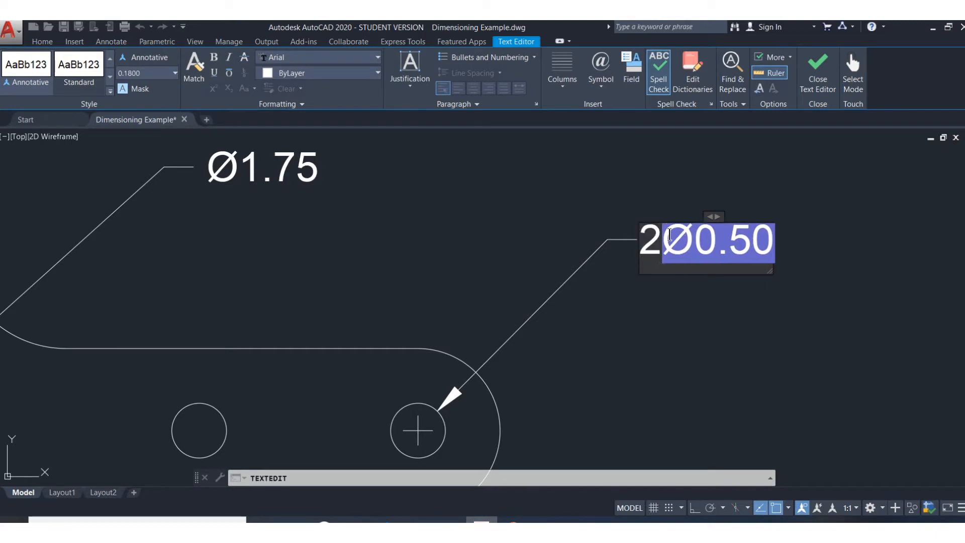
{"action": "type", "text": "X"}
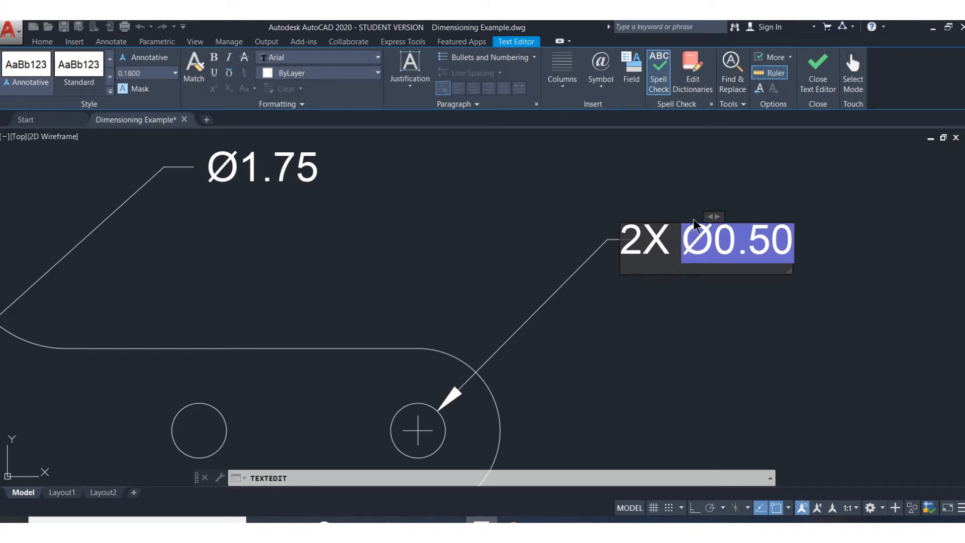
{"action": "left_click", "coordinate": [818, 76]}
{"action": "scroll", "coordinate": [774, 241], "scroll_direction": "up", "scroll_amount": 1}
{"action": "scroll", "coordinate": [745, 247], "scroll_direction": "down", "scroll_amount": 2}
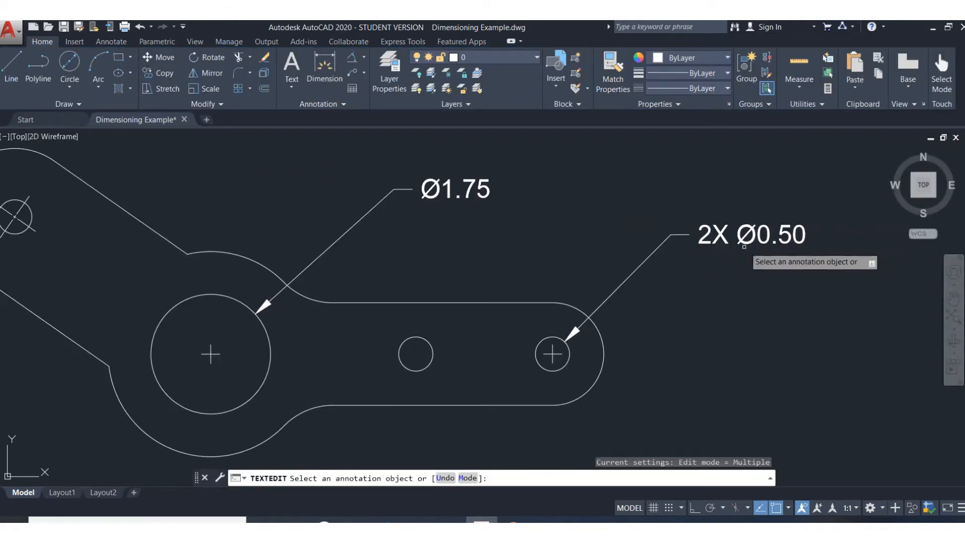
Change the quantity in the end hole's diameter text so that its prefix reads 3X.
{"action": "scroll", "coordinate": [744, 246], "scroll_direction": "down", "scroll_amount": 1}
{"action": "scroll", "coordinate": [725, 231], "scroll_direction": "up", "scroll_amount": 2}
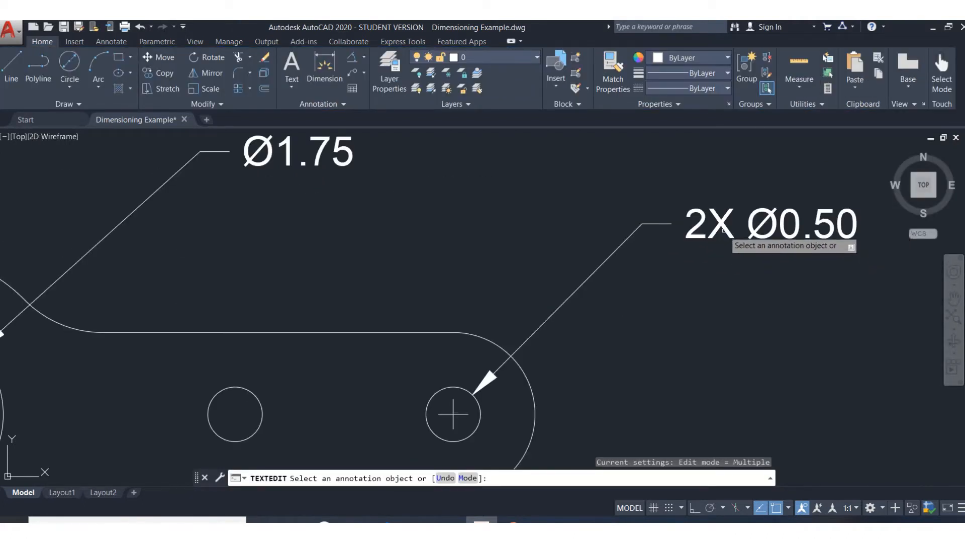
{"action": "left_click", "coordinate": [723, 229]}
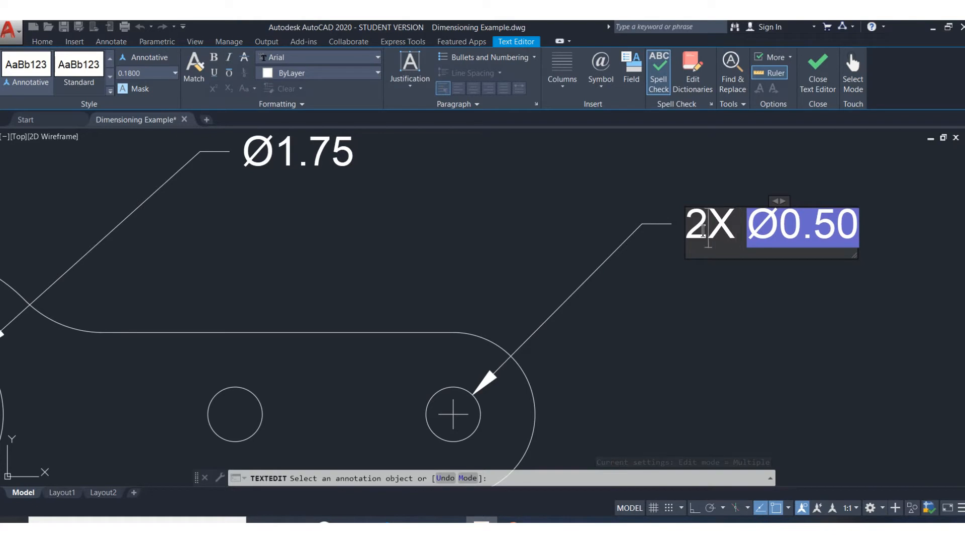
{"action": "key", "text": "BackSpace"}
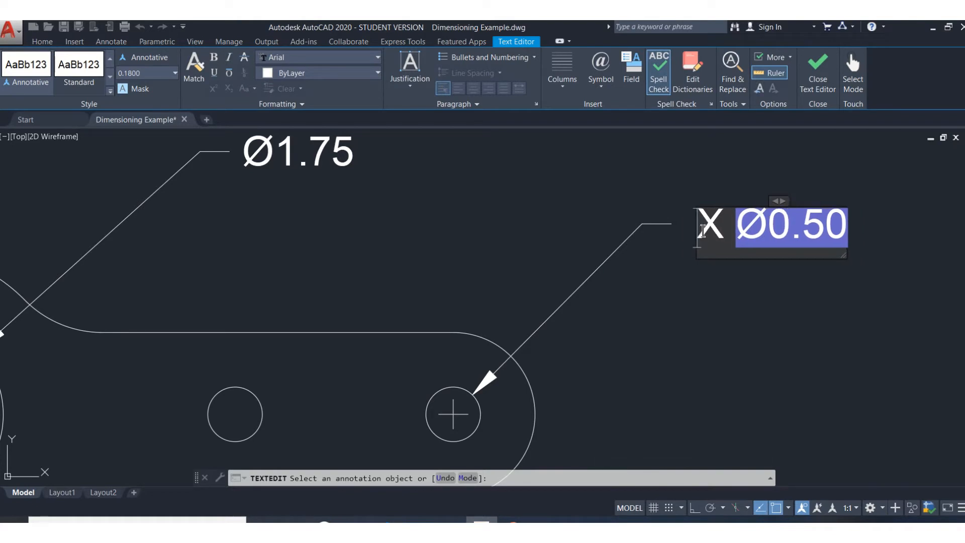
{"action": "type", "text": "3"}
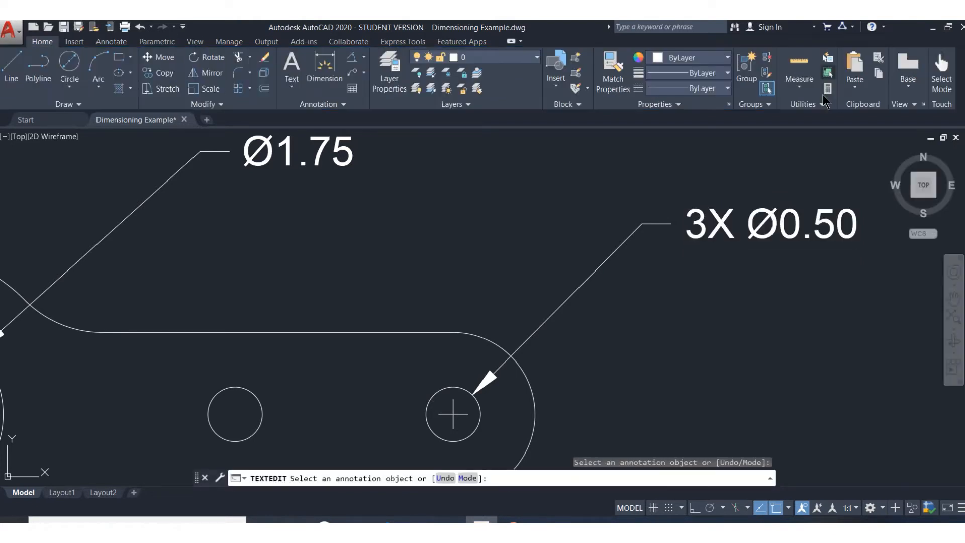
{"action": "left_click", "coordinate": [818, 71]}
{"action": "scroll", "coordinate": [654, 246], "scroll_direction": "down", "scroll_amount": 4}
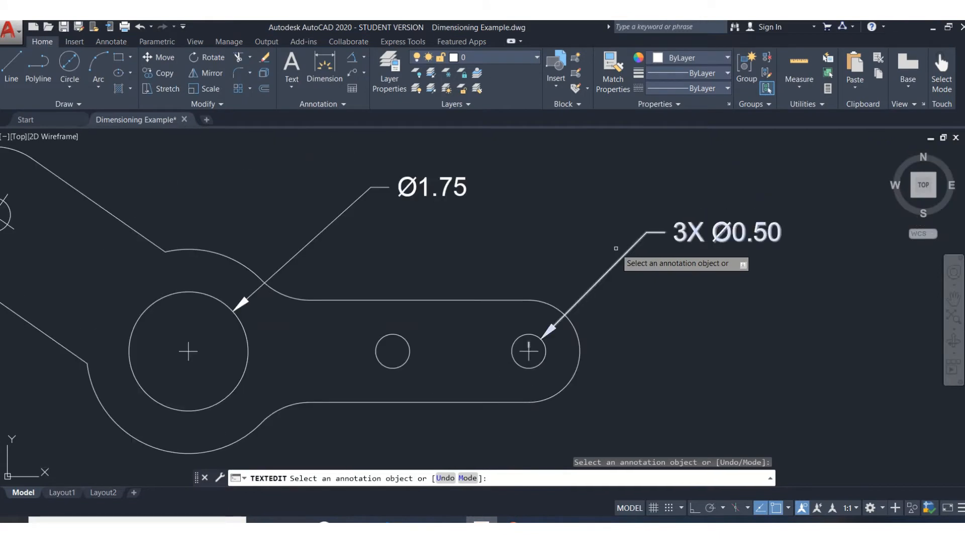
{"action": "mouse_move", "coordinate": [580, 257]}
{"action": "middle_mouse_down"}
{"action": "mouse_move", "coordinate": [636, 256]}
{"action": "mouse_move", "coordinate": [578, 216]}
{"action": "middle_mouse_up"}
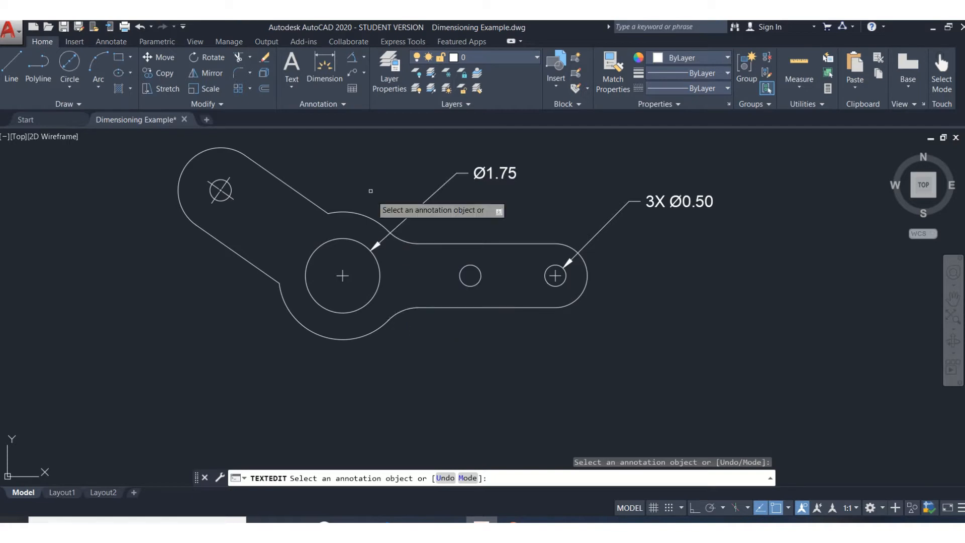
Add a radius dimension to the lower fillet arc between the central hub and horizontal arm, placing its text below the outline.
{"action": "left_click", "coordinate": [330, 62]}
{"action": "key", "text": "Return"}
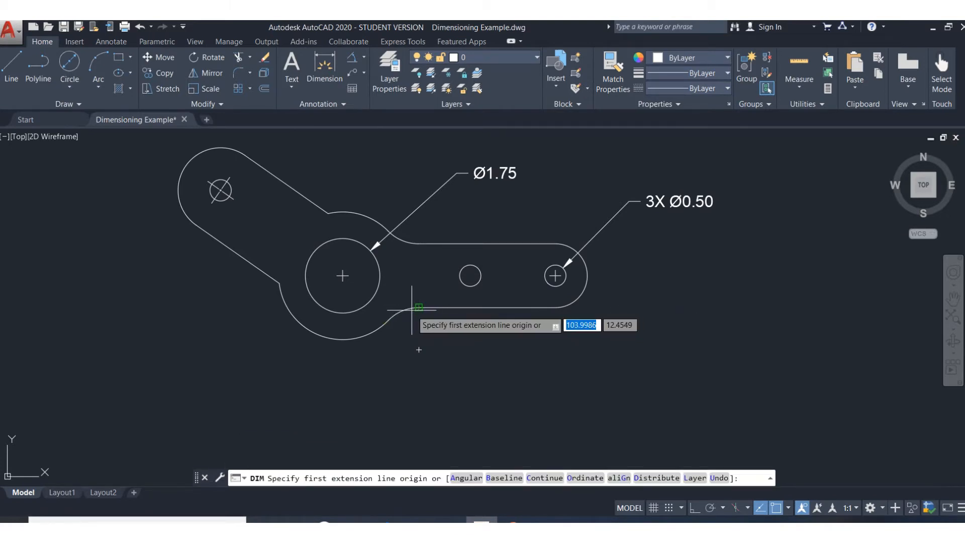
{"action": "scroll", "coordinate": [419, 308], "scroll_direction": "up", "scroll_amount": 6}
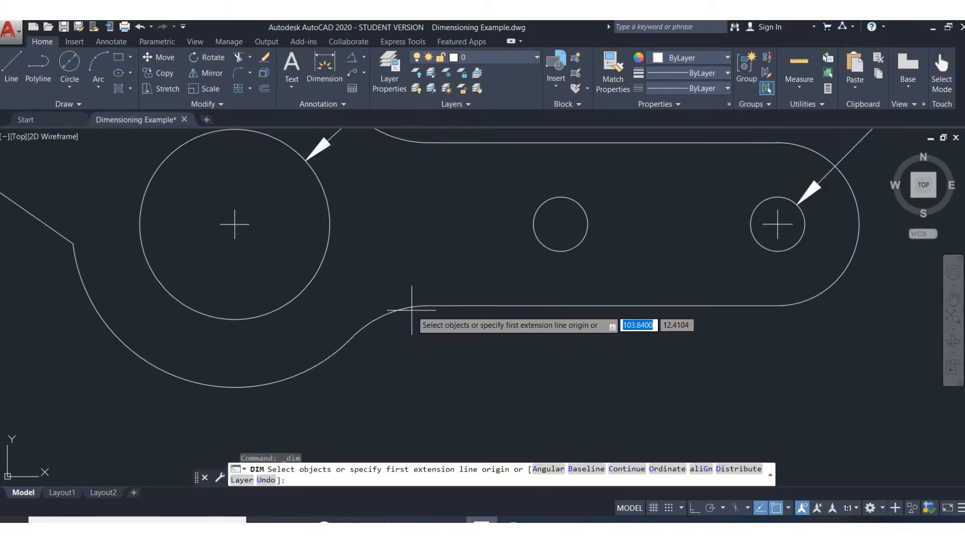
{"action": "scroll", "coordinate": [379, 316], "scroll_direction": "up", "scroll_amount": 3}
{"action": "left_click", "coordinate": [373, 309]}
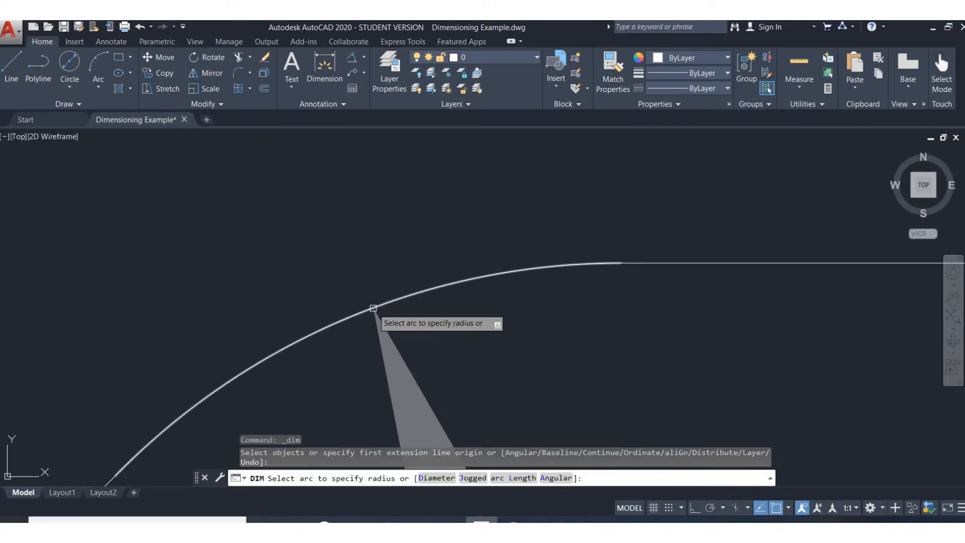
{"action": "scroll", "coordinate": [373, 306], "scroll_direction": "down", "scroll_amount": 4}
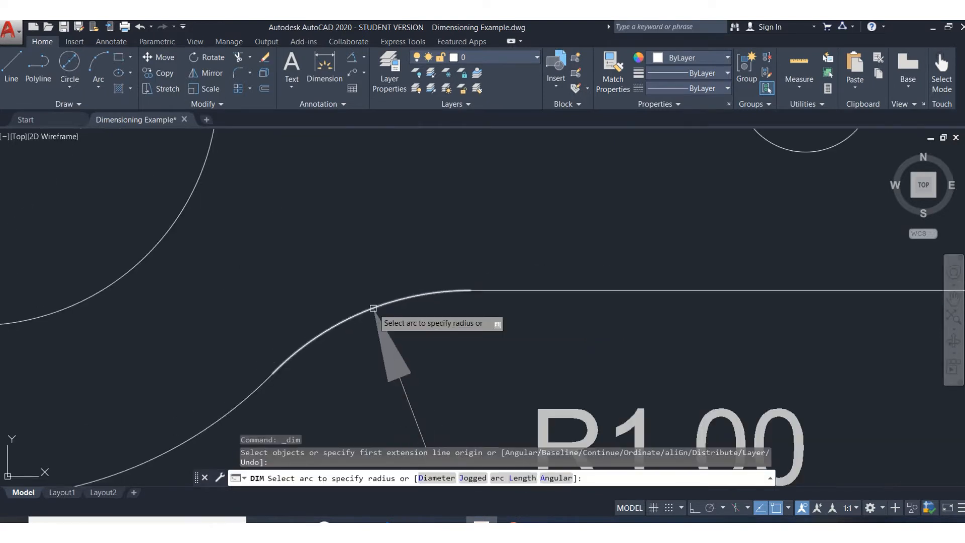
{"action": "scroll", "coordinate": [372, 306], "scroll_direction": "up", "scroll_amount": 4}
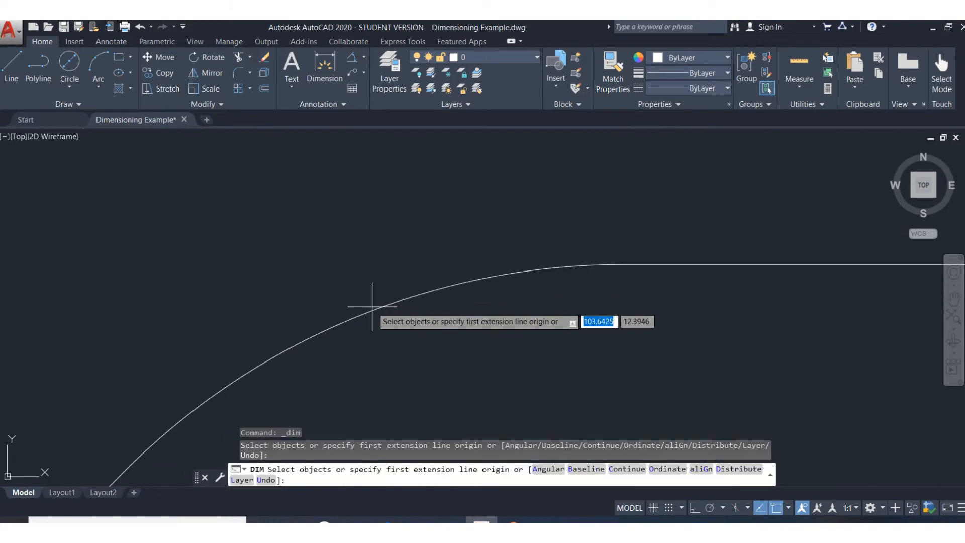
{"action": "left_click", "coordinate": [377, 310]}
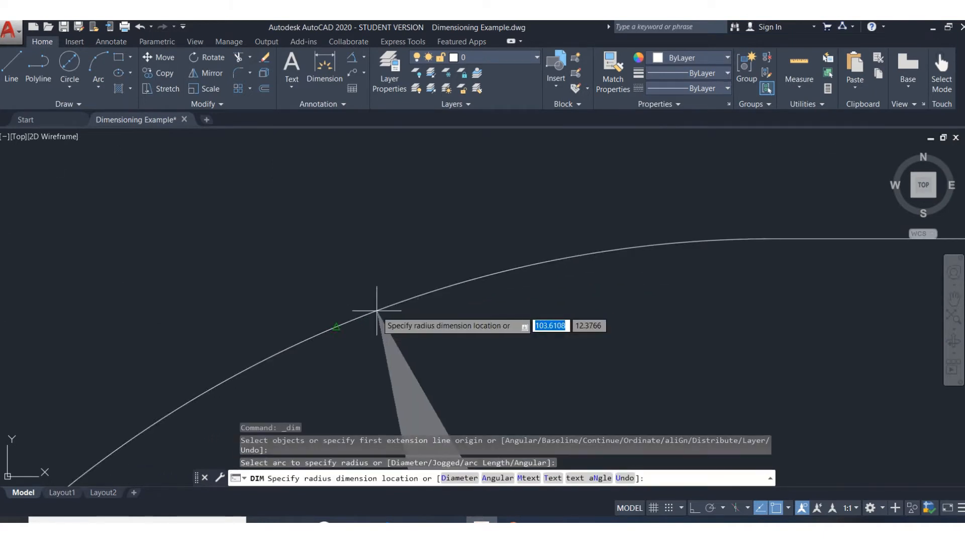
{"action": "scroll", "coordinate": [458, 318], "scroll_direction": "down", "scroll_amount": 2}
{"action": "scroll", "coordinate": [461, 318], "scroll_direction": "down", "scroll_amount": 3}
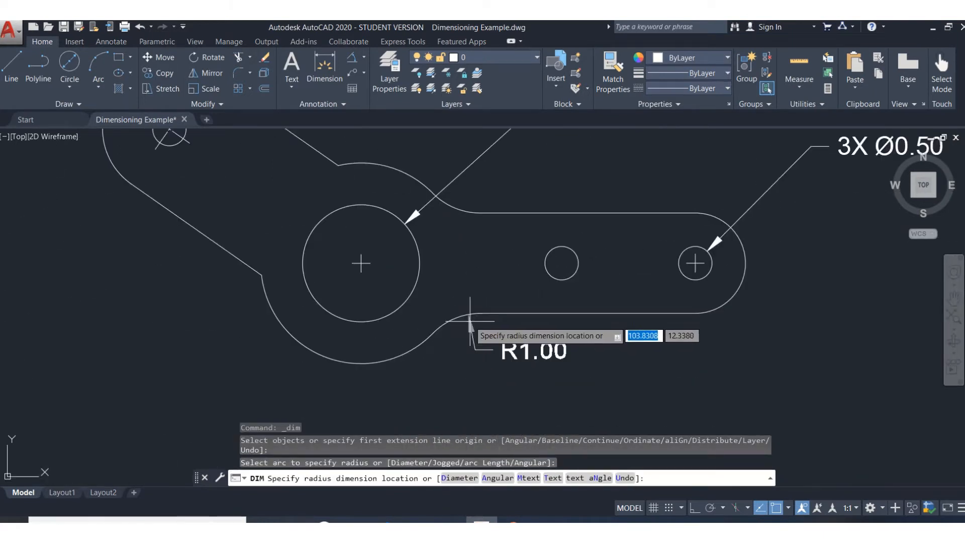
{"action": "scroll", "coordinate": [484, 381], "scroll_direction": "up", "scroll_amount": 2}
{"action": "scroll", "coordinate": [485, 381], "scroll_direction": "down", "scroll_amount": 3}
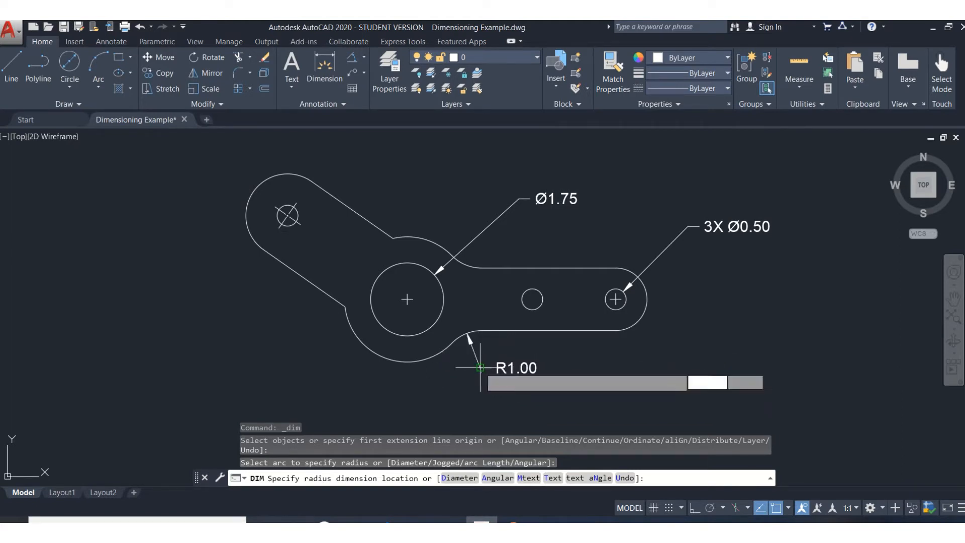
{"action": "left_click", "coordinate": [480, 368]}
{"action": "key", "text": "Return"}
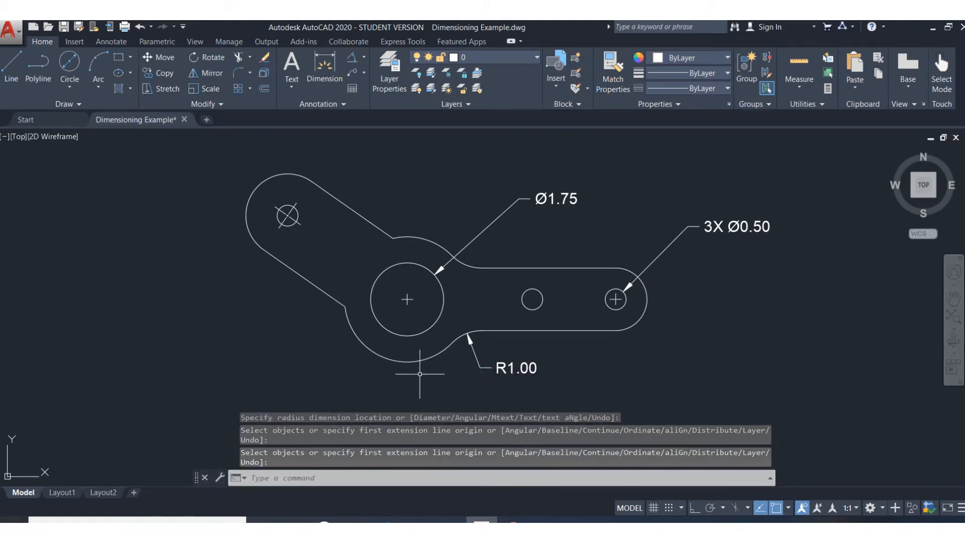
Add the prefix "2X " to the radius text of the lower fillet between the hub and the horizontal arm.
{"action": "scroll", "coordinate": [441, 367], "scroll_direction": "up", "scroll_amount": 2}
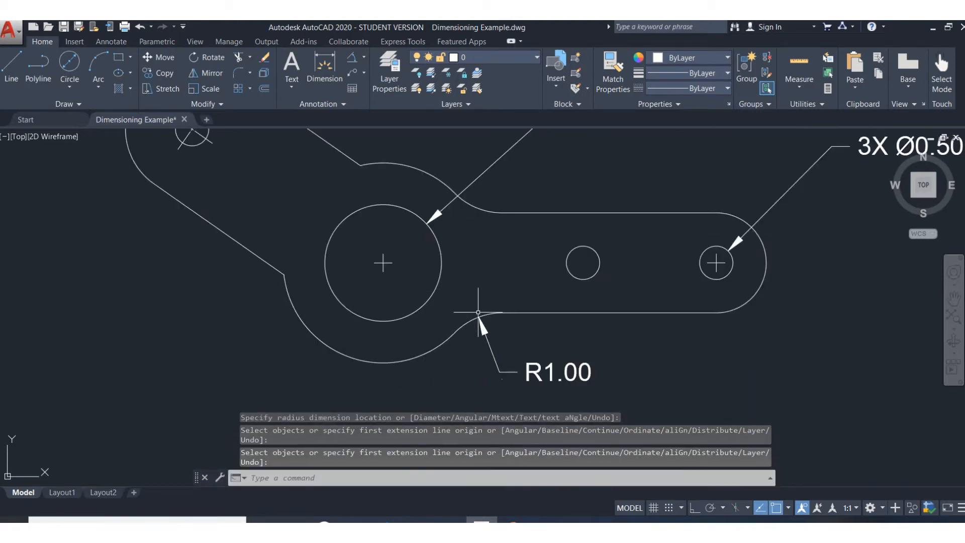
{"action": "double_click", "coordinate": [532, 367]}
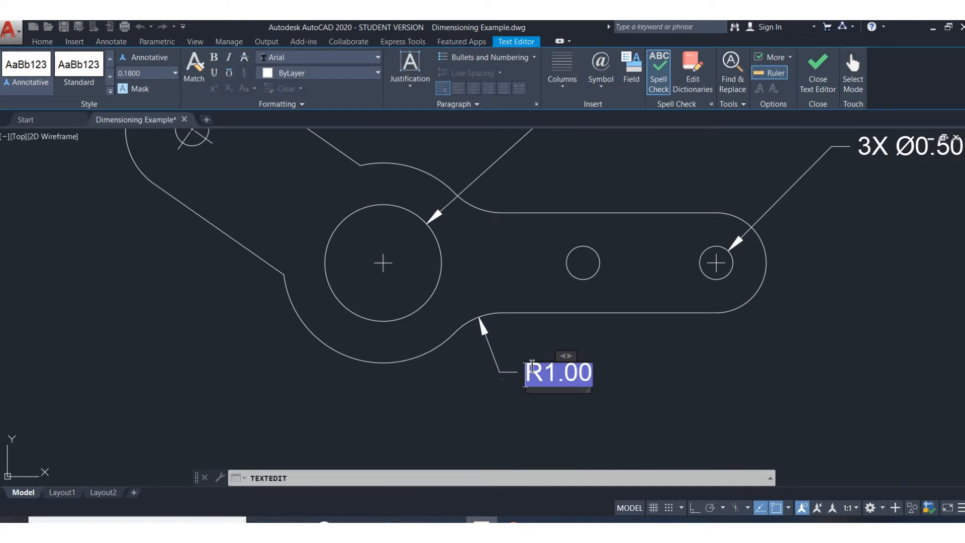
{"action": "type", "text": "2X"}
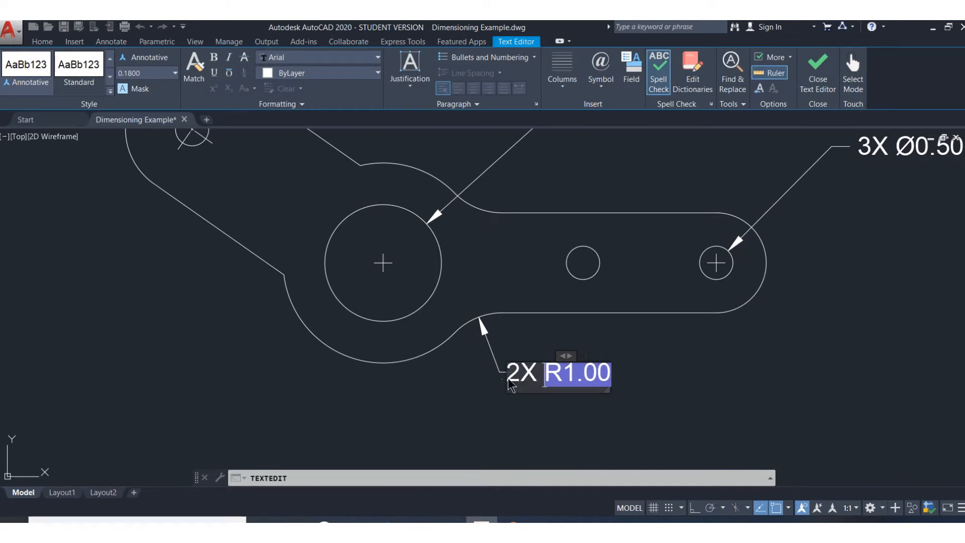
{"action": "left_click", "coordinate": [818, 71]}
{"action": "scroll", "coordinate": [548, 310], "scroll_direction": "up", "scroll_amount": 2}
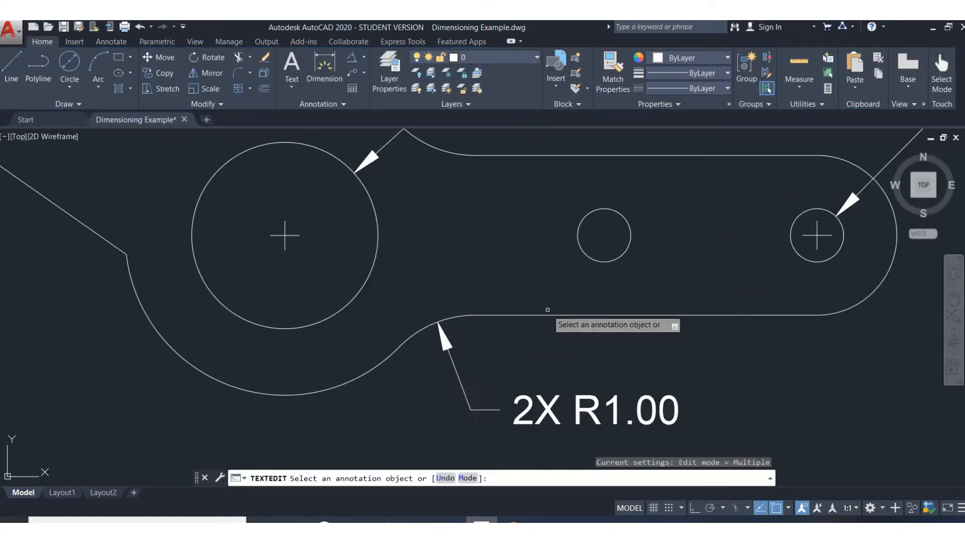
{"action": "scroll", "coordinate": [547, 310], "scroll_direction": "down", "scroll_amount": 4}
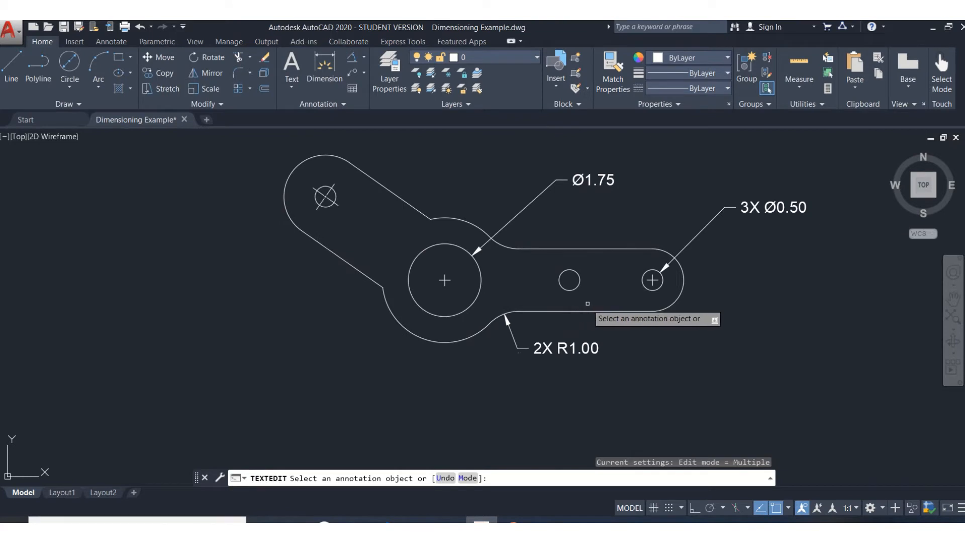
Add center marks to the horizontal arm's middle and end holes and to the large central hub circle.
{"action": "middle_click_drag", "start_coordinate": [587, 303], "coordinate": [521, 316]}
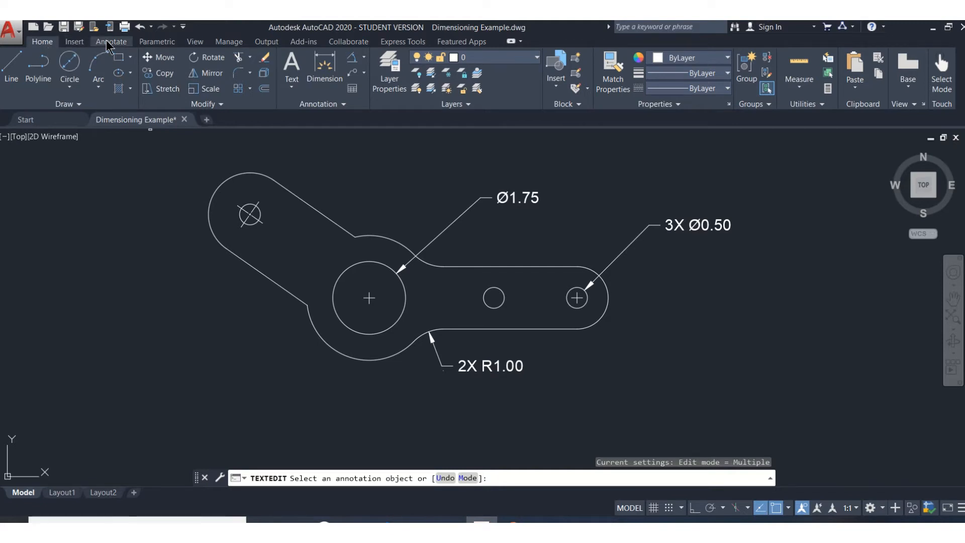
{"action": "key", "text": "Return"}
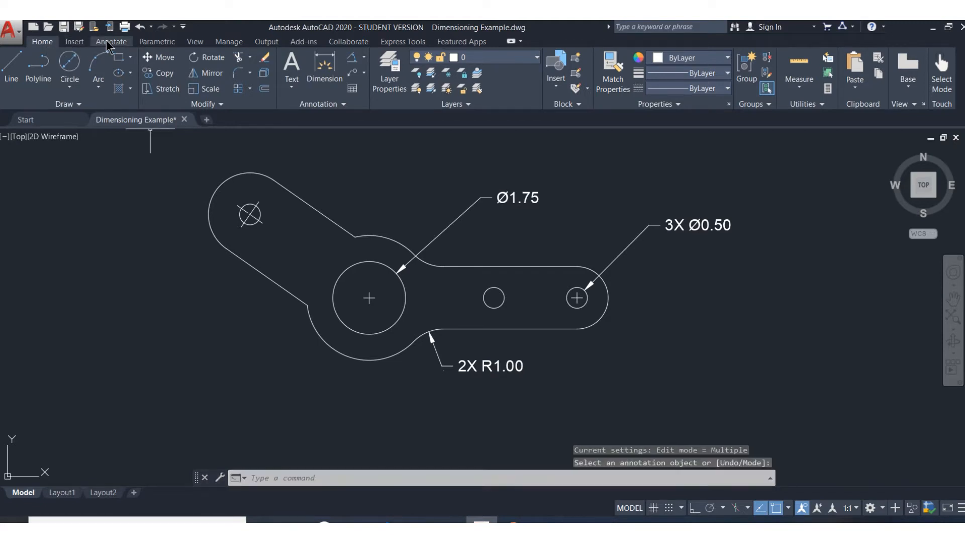
{"action": "key", "text": "Escape"}
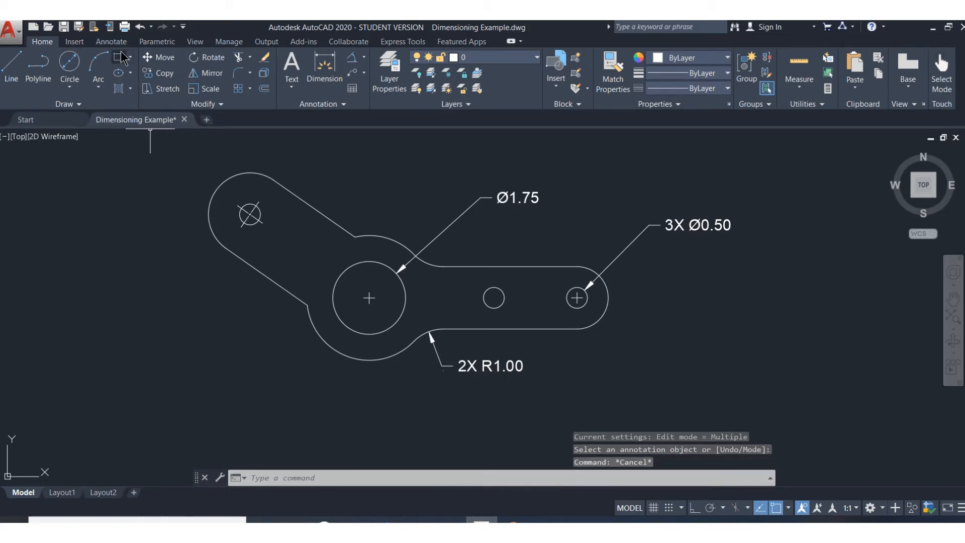
{"action": "left_click", "coordinate": [117, 44]}
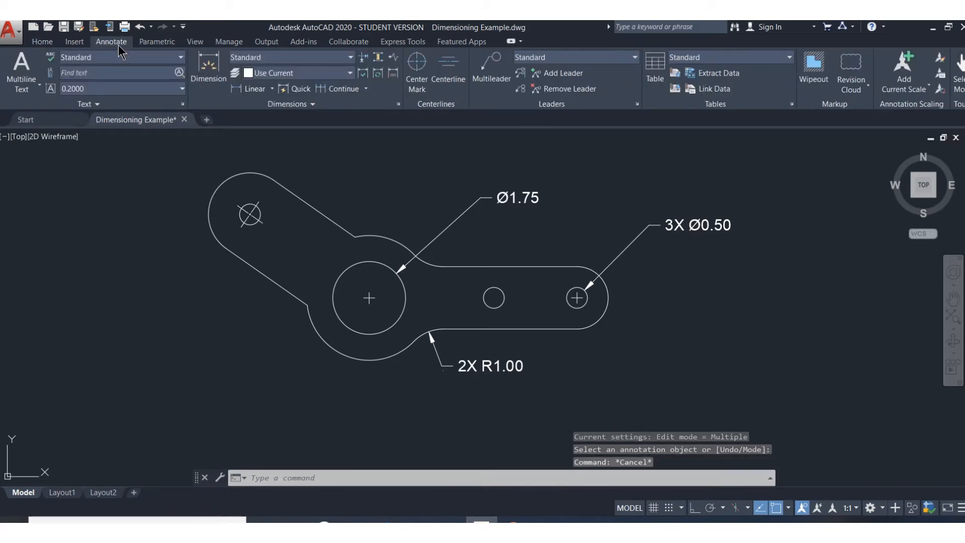
{"action": "left_click", "coordinate": [424, 91]}
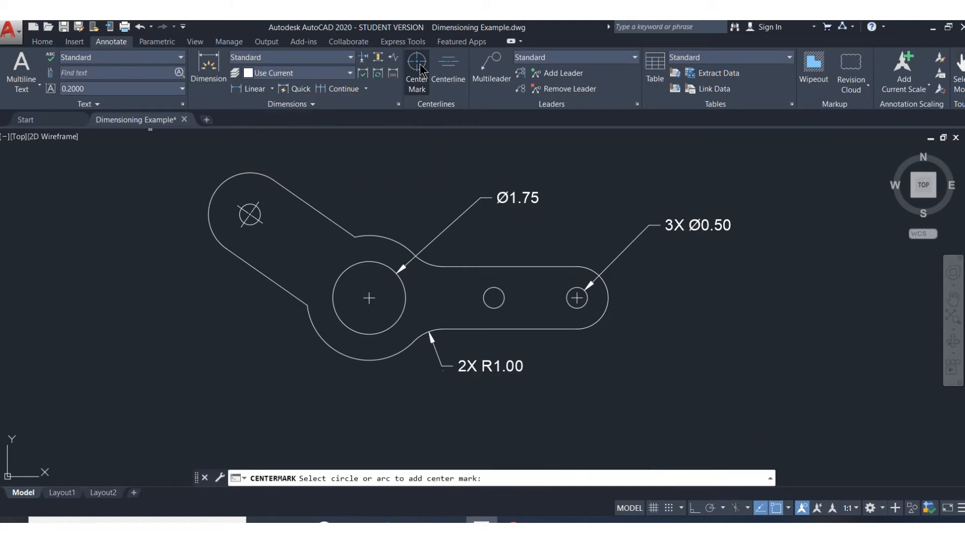
{"action": "left_click", "coordinate": [501, 292]}
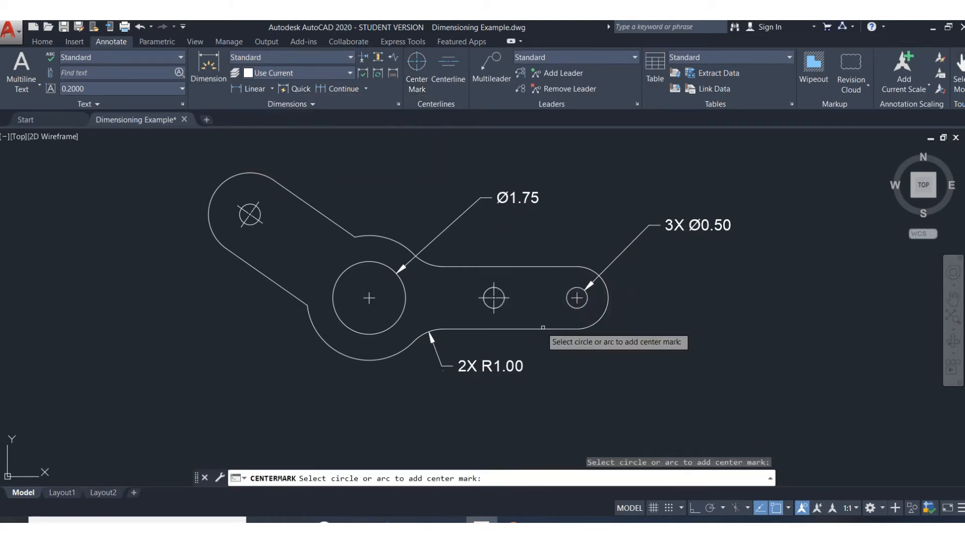
{"action": "left_click", "coordinate": [583, 293]}
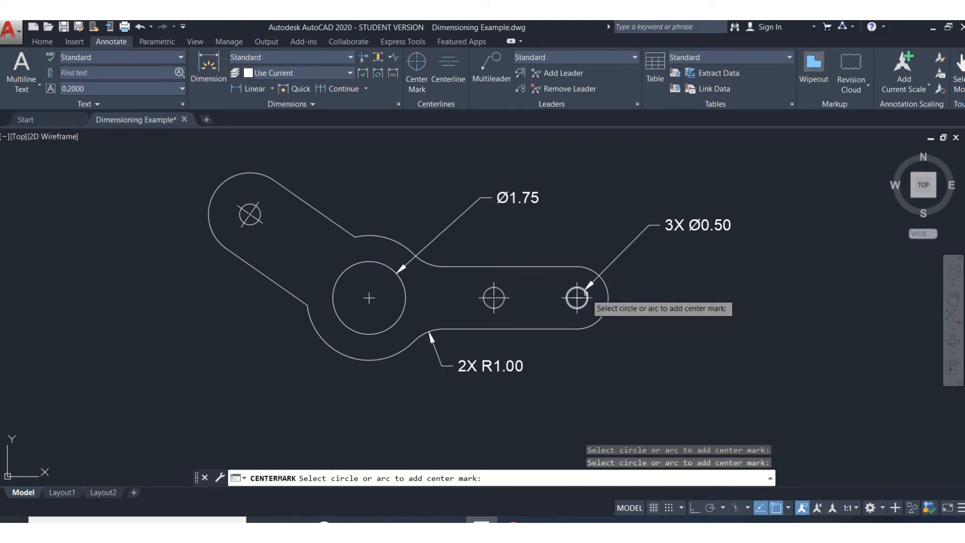
{"action": "left_click", "coordinate": [409, 306]}
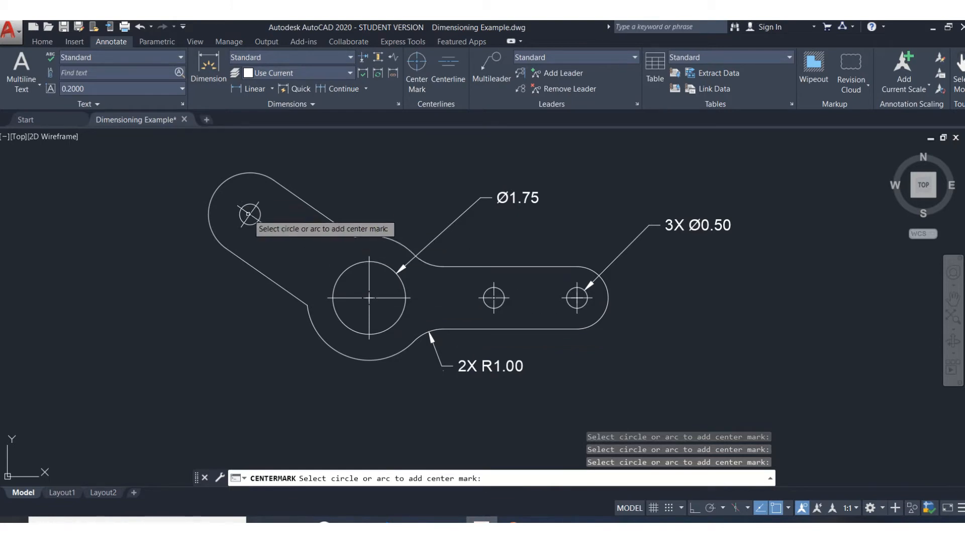
{"action": "left_click", "coordinate": [42, 42]}
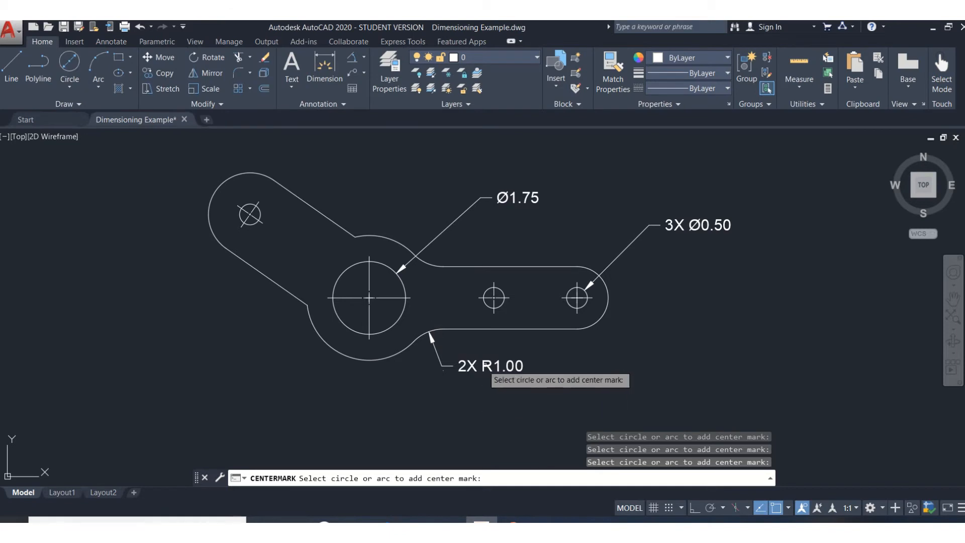
{"action": "scroll", "coordinate": [498, 362], "scroll_direction": "up", "scroll_amount": 2}
{"action": "scroll", "coordinate": [482, 367], "scroll_direction": "down", "scroll_amount": 2}
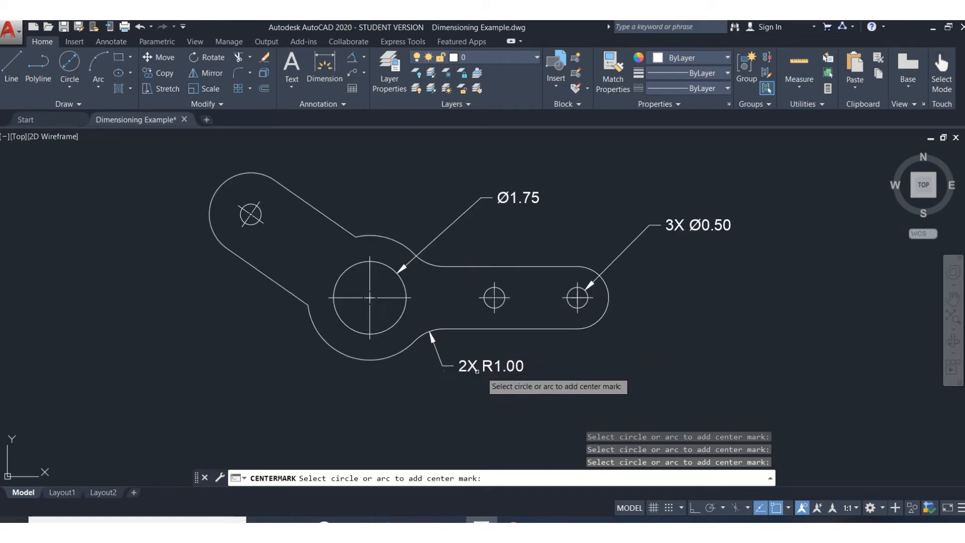
{"action": "key", "text": "Escape"}
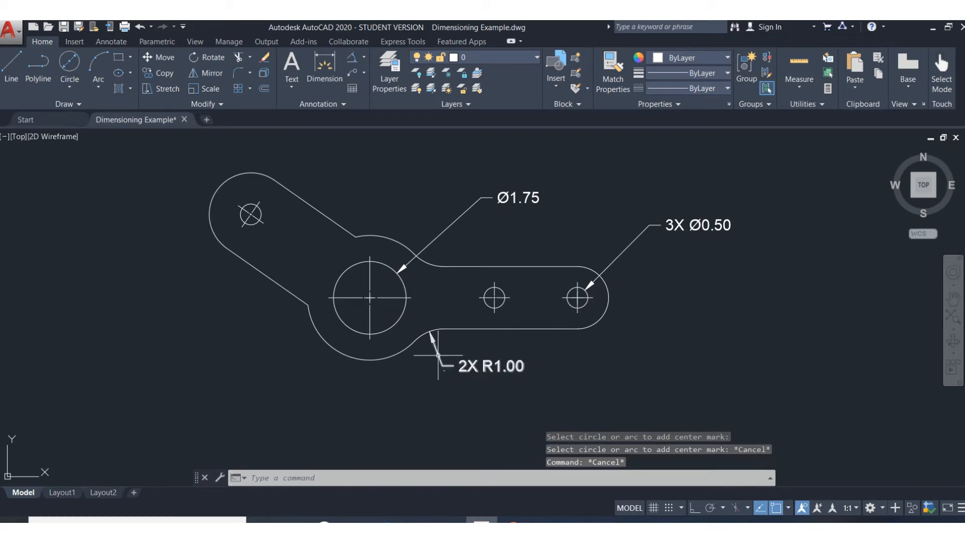
Delete the fillet radius dimension and the diameter dimensions of the hub circle and the horizontal arm's end hole.
{"action": "left_click", "coordinate": [438, 355]}
{"action": "key", "text": "Delete"}
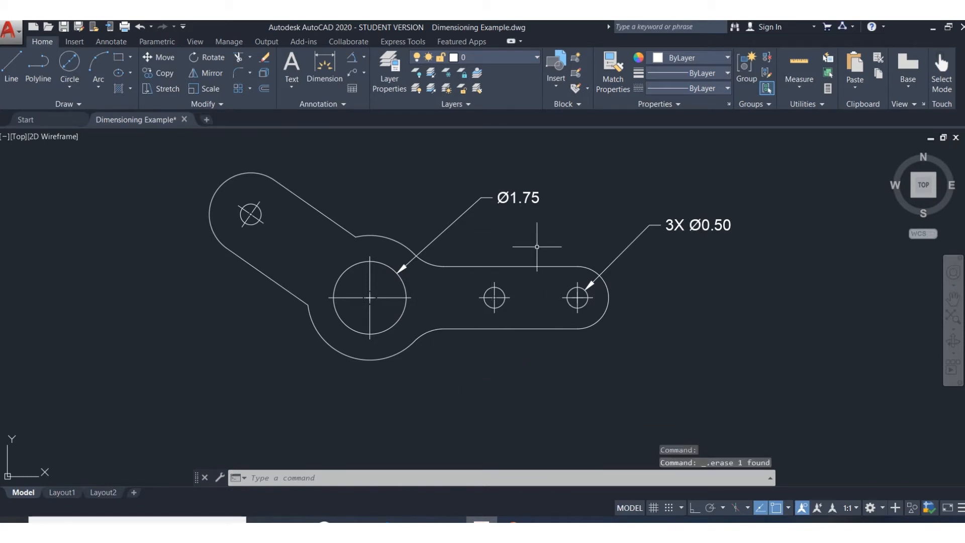
{"action": "left_click", "coordinate": [518, 198]}
{"action": "key", "text": "Delete"}
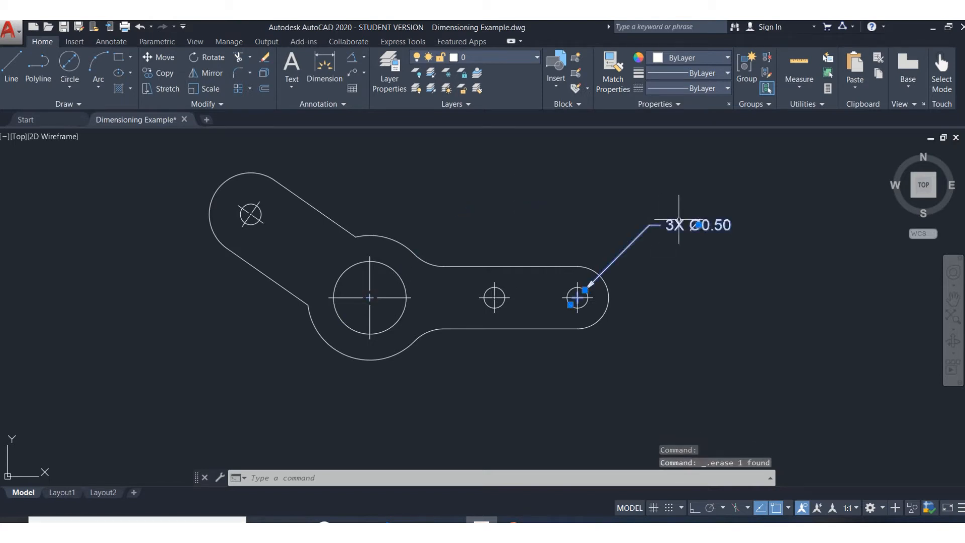
{"action": "key", "text": "Delete"}
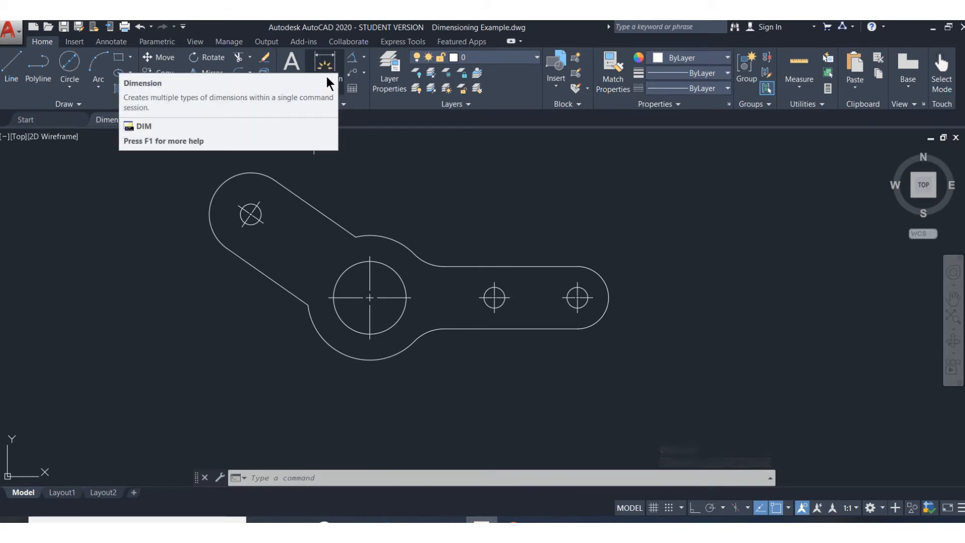
Add an angular dimension between the angled arm's hole centerline and the hub's horizontal centerline, placing it outside the part beyond the angled arm.
{"action": "left_click", "coordinate": [365, 59]}
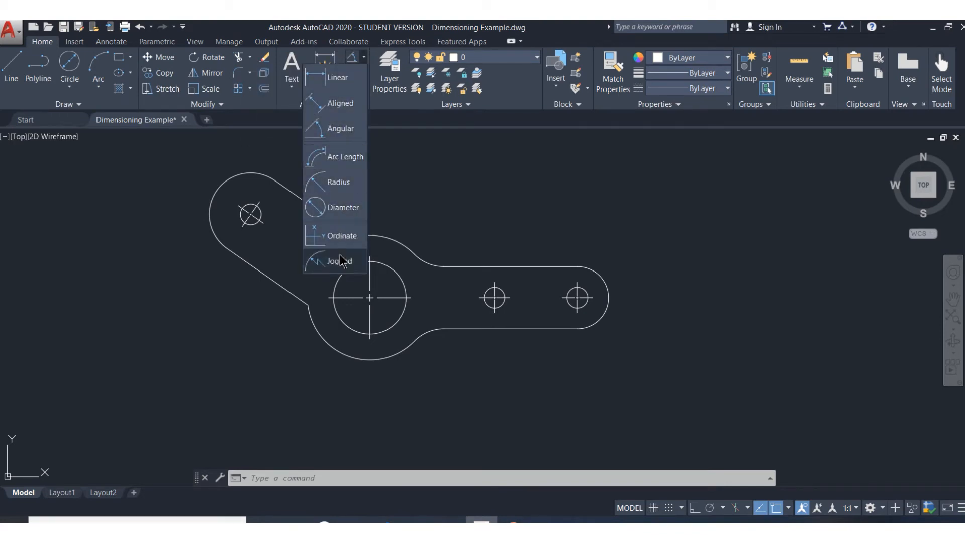
{"action": "left_click", "coordinate": [338, 129]}
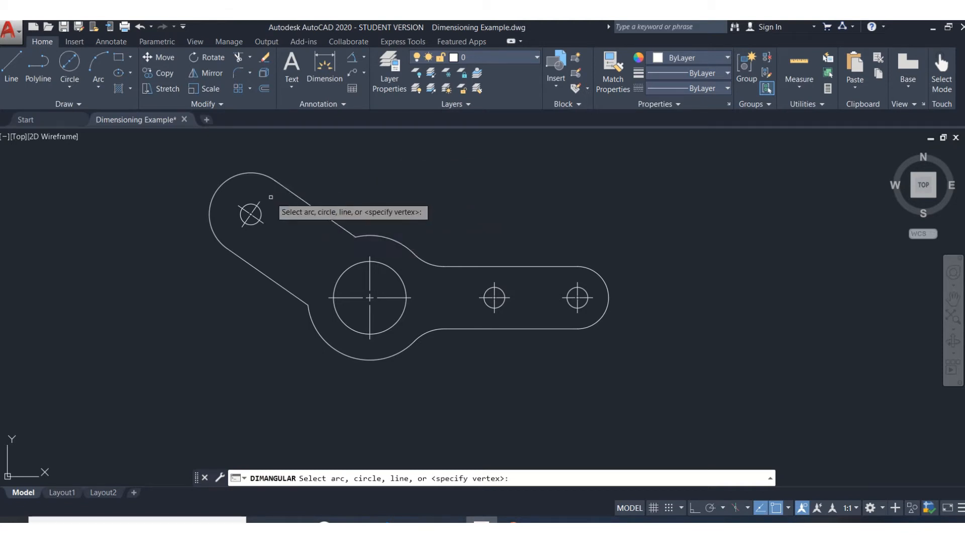
{"action": "left_click", "coordinate": [257, 219]}
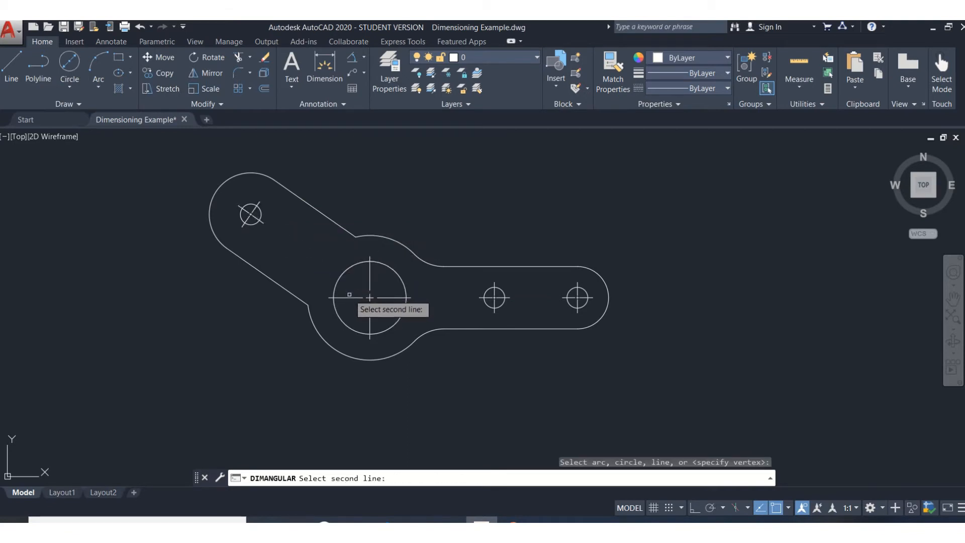
{"action": "left_click", "coordinate": [349, 297]}
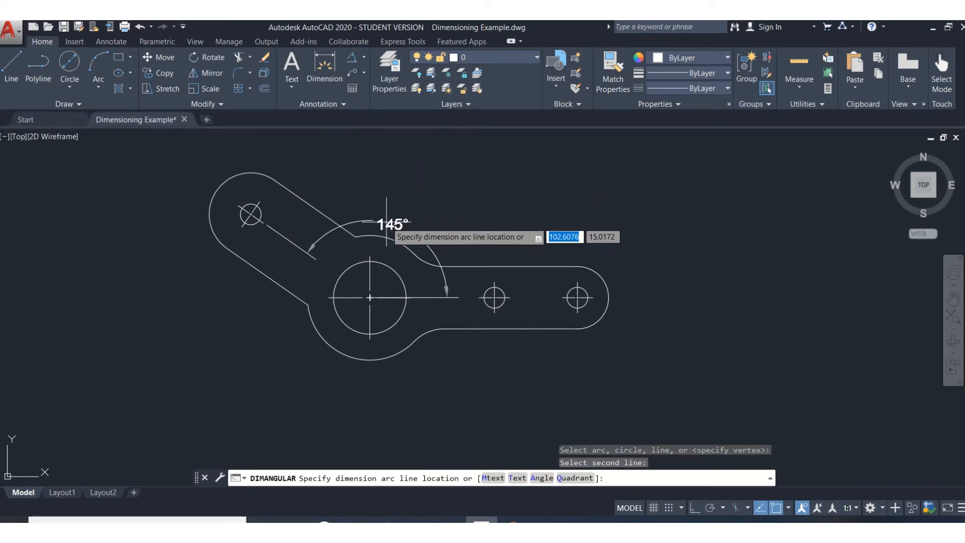
{"action": "scroll", "coordinate": [397, 208], "scroll_direction": "up", "scroll_amount": 2}
{"action": "scroll", "coordinate": [399, 207], "scroll_direction": "down", "scroll_amount": 2}
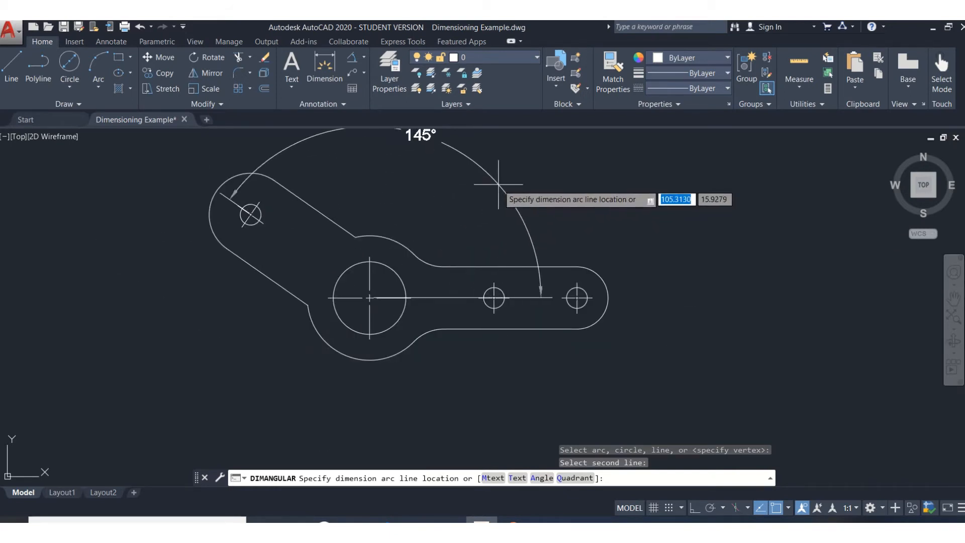
{"action": "scroll", "coordinate": [571, 216], "scroll_direction": "up", "scroll_amount": 2}
{"action": "scroll", "coordinate": [566, 231], "scroll_direction": "down", "scroll_amount": 4}
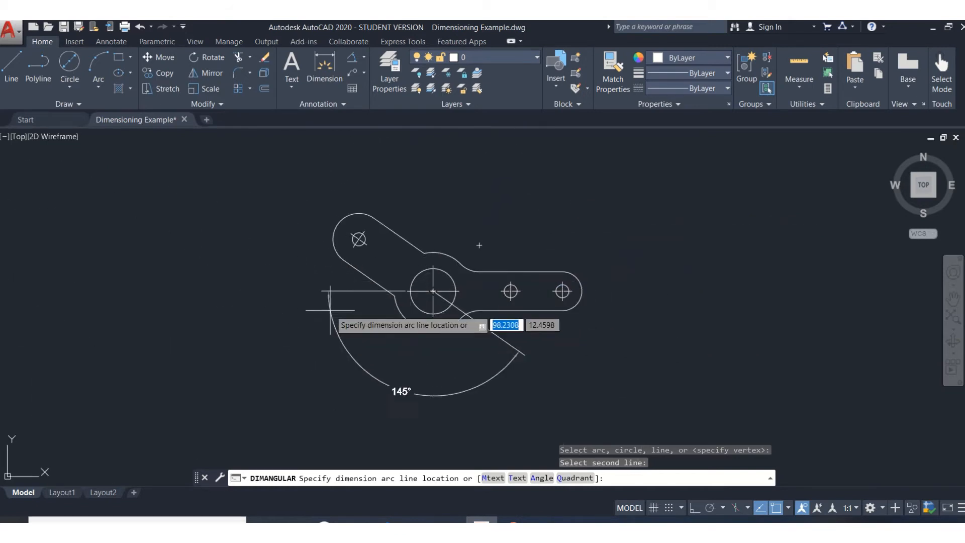
{"action": "left_click", "coordinate": [281, 255]}
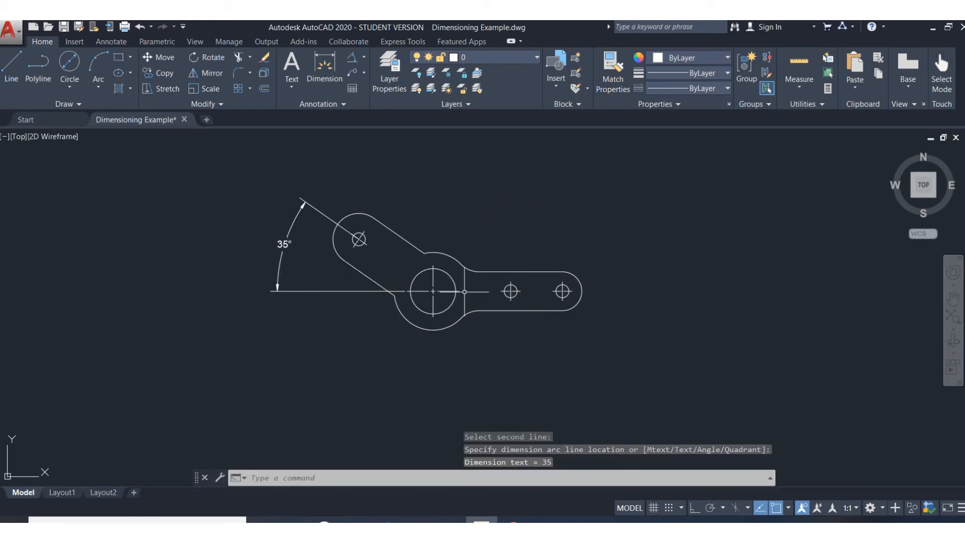
Add a horizontal linear dimension from the hub's center mark to the horizontal arm's end hole, placing it above the arm.
{"action": "scroll", "coordinate": [497, 279], "scroll_direction": "up", "scroll_amount": 2}
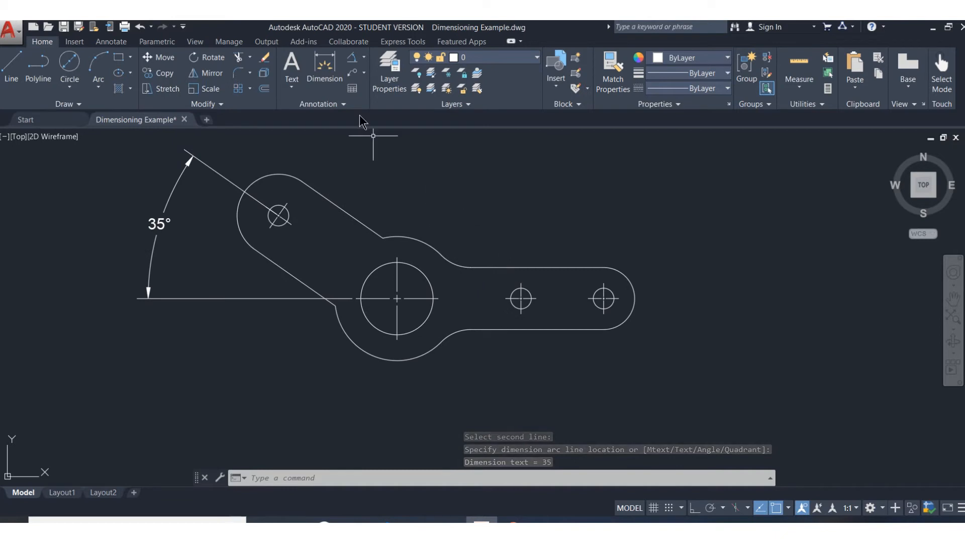
{"action": "left_click", "coordinate": [325, 70]}
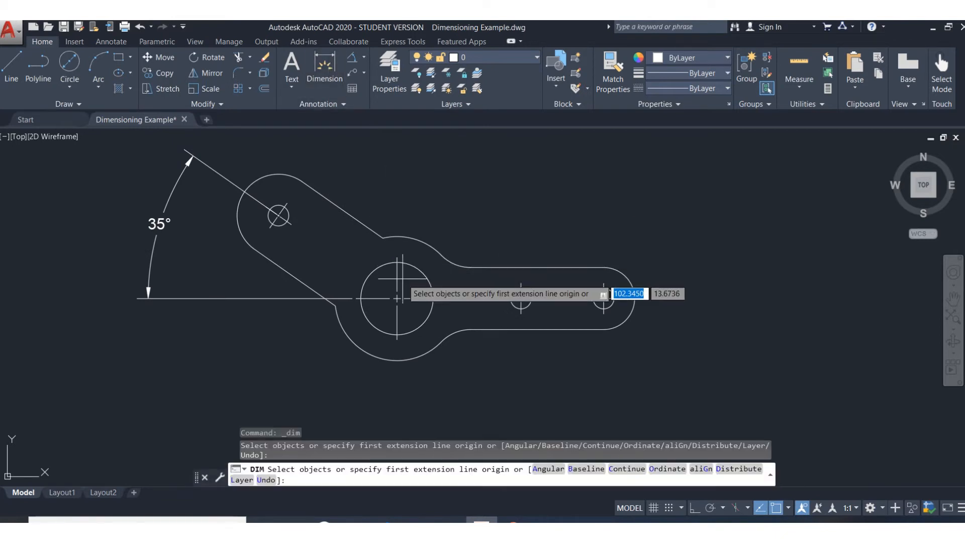
{"action": "left_click", "coordinate": [398, 262]}
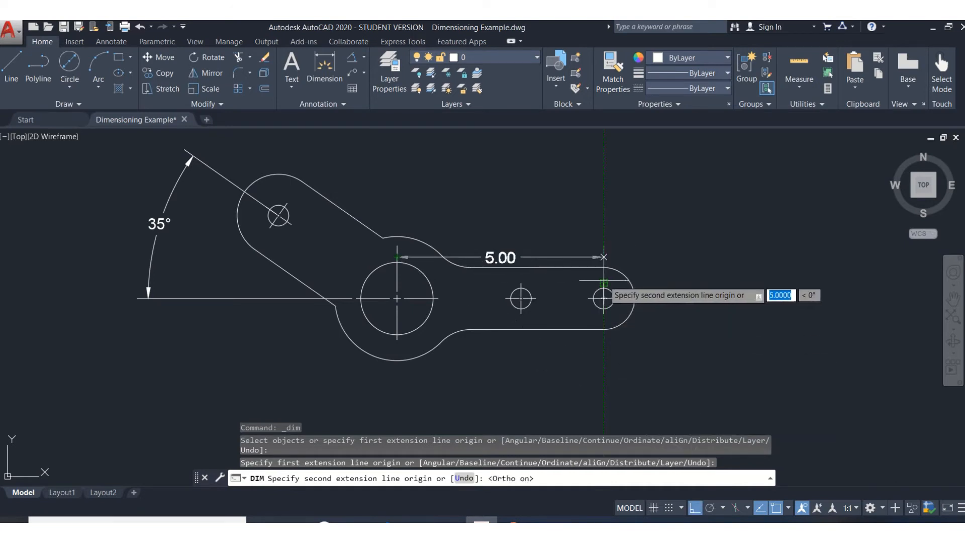
{"action": "left_click", "coordinate": [603, 298]}
{"action": "left_click", "coordinate": [533, 190]}
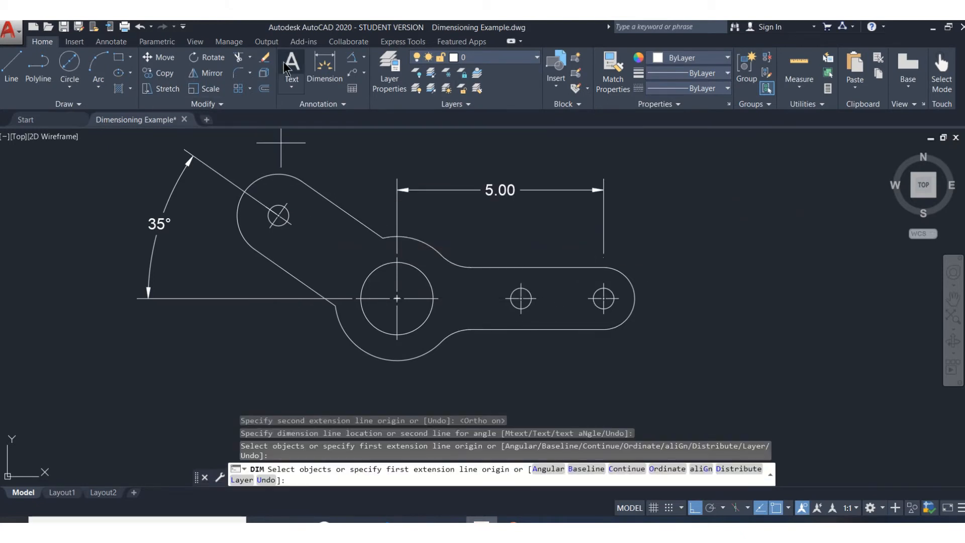
Add a radius dimension to the rounded end of the horizontal arm, placing its text above and outside the outline.
{"action": "left_click", "coordinate": [320, 64]}
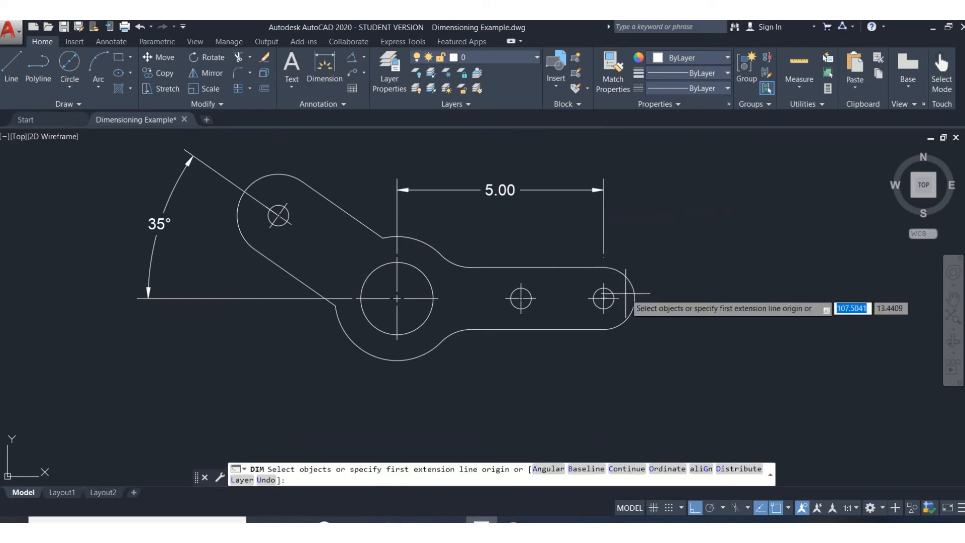
{"action": "key", "text": "Escape"}
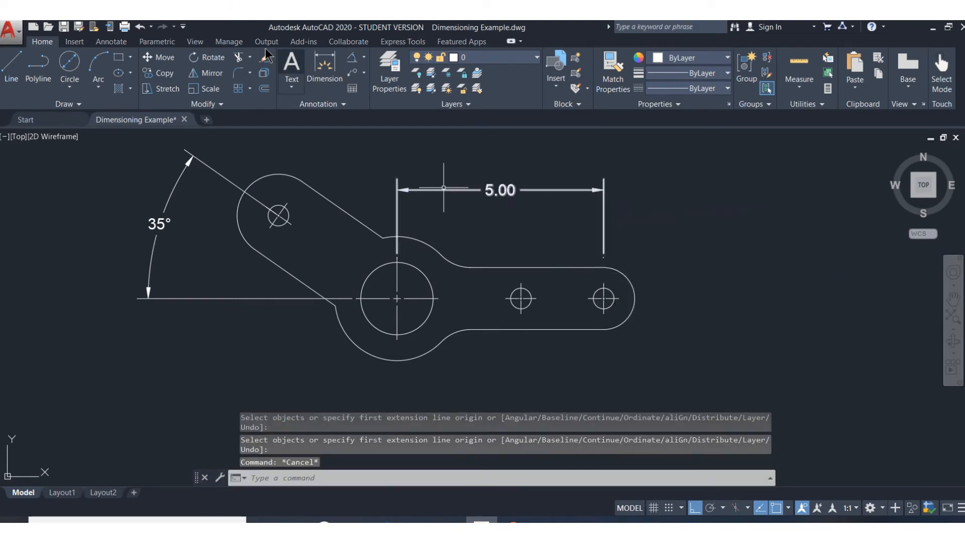
{"action": "left_click", "coordinate": [324, 67]}
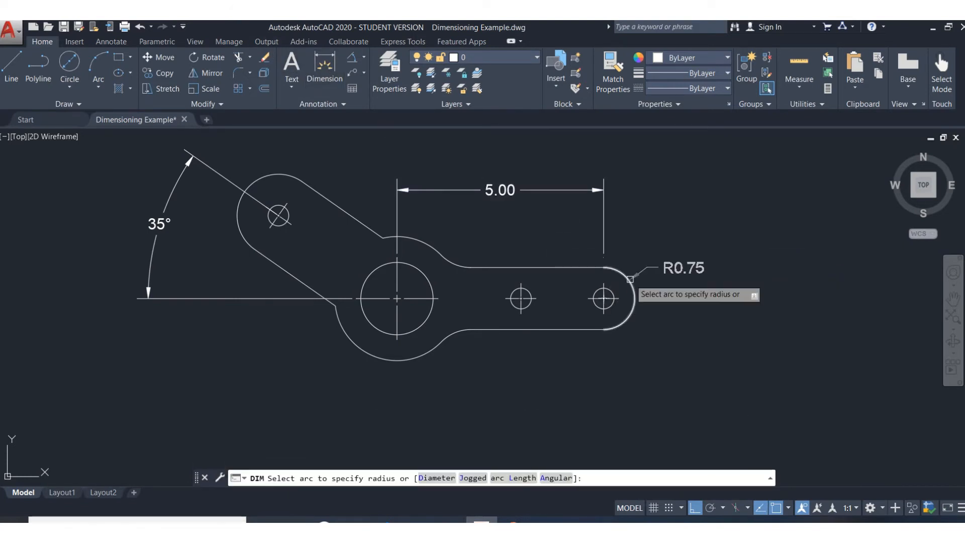
{"action": "left_click", "coordinate": [632, 277]}
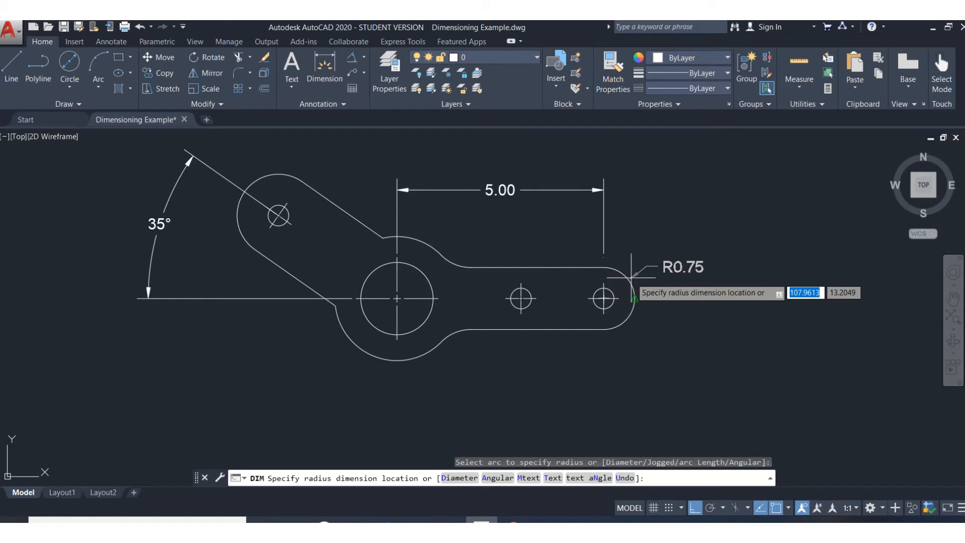
{"action": "left_click", "coordinate": [677, 211]}
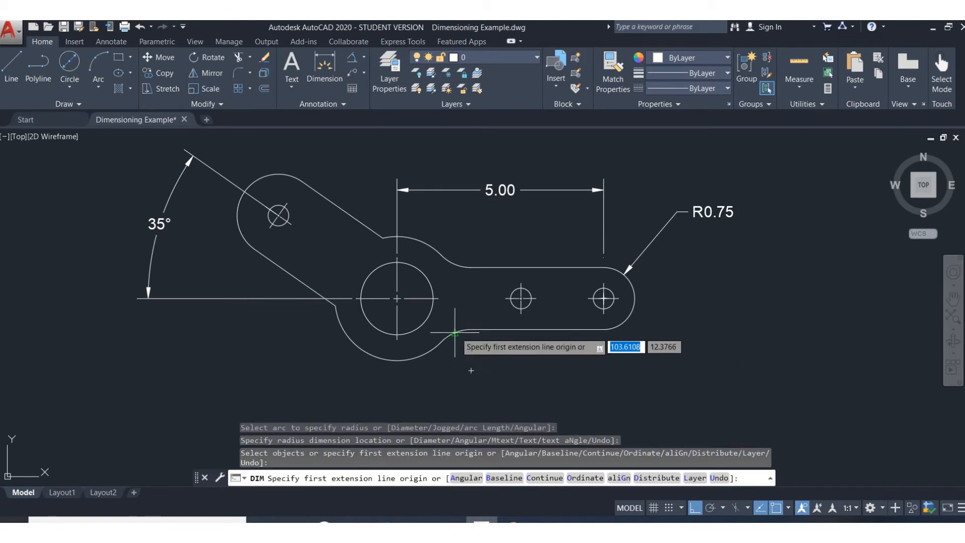
Add a radius dimension to the lower fillet between the hub and the horizontal arm, placing its text just below the outline.
{"action": "scroll", "coordinate": [469, 343], "scroll_direction": "up", "scroll_amount": 6}
{"action": "scroll", "coordinate": [455, 334], "scroll_direction": "up", "scroll_amount": 4}
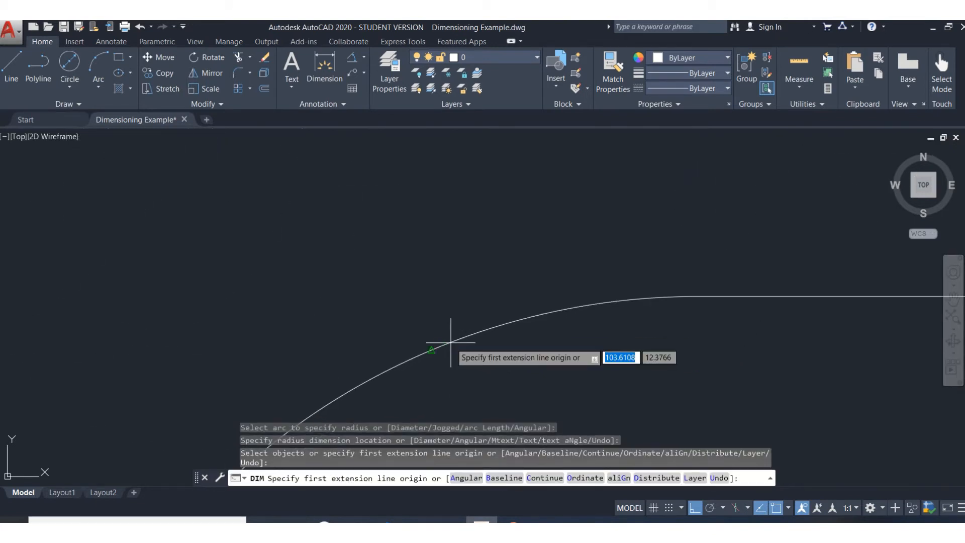
{"action": "scroll", "coordinate": [451, 342], "scroll_direction": "up", "scroll_amount": 2}
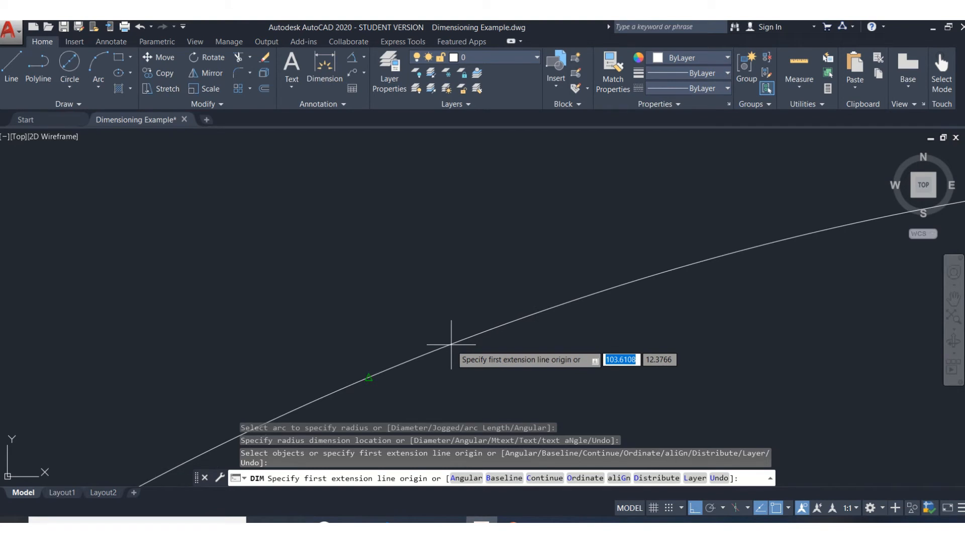
{"action": "scroll", "coordinate": [451, 344], "scroll_direction": "up", "scroll_amount": 3}
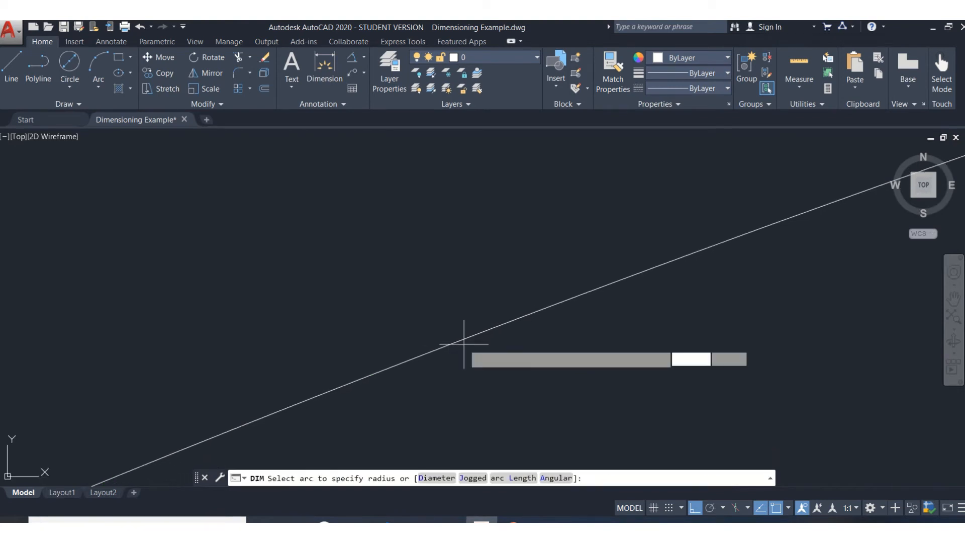
{"action": "key", "text": "Escape"}
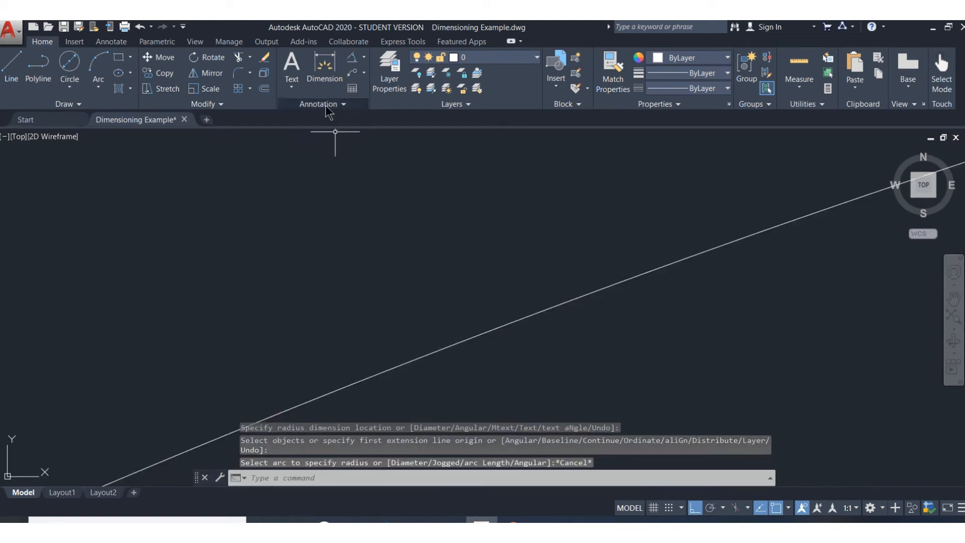
{"action": "left_click", "coordinate": [324, 68]}
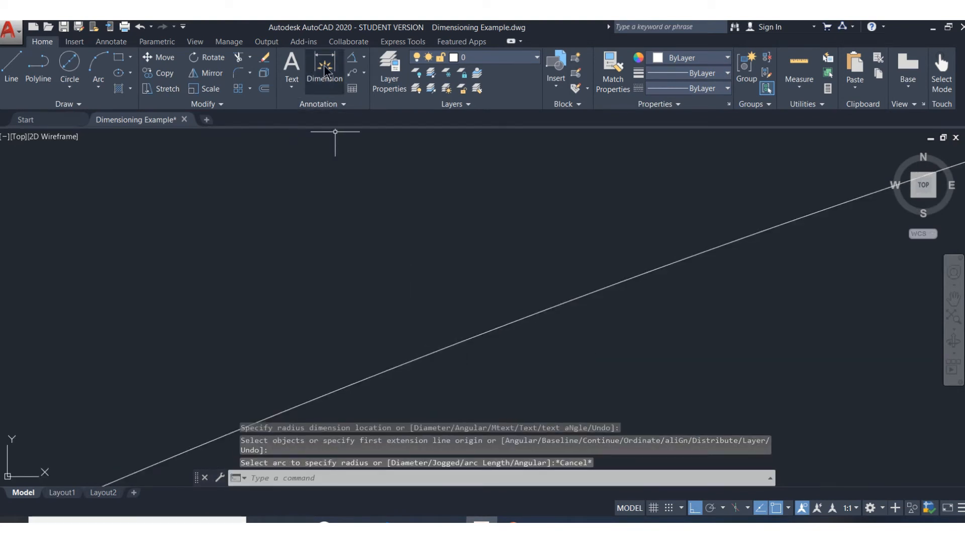
{"action": "left_click", "coordinate": [446, 346]}
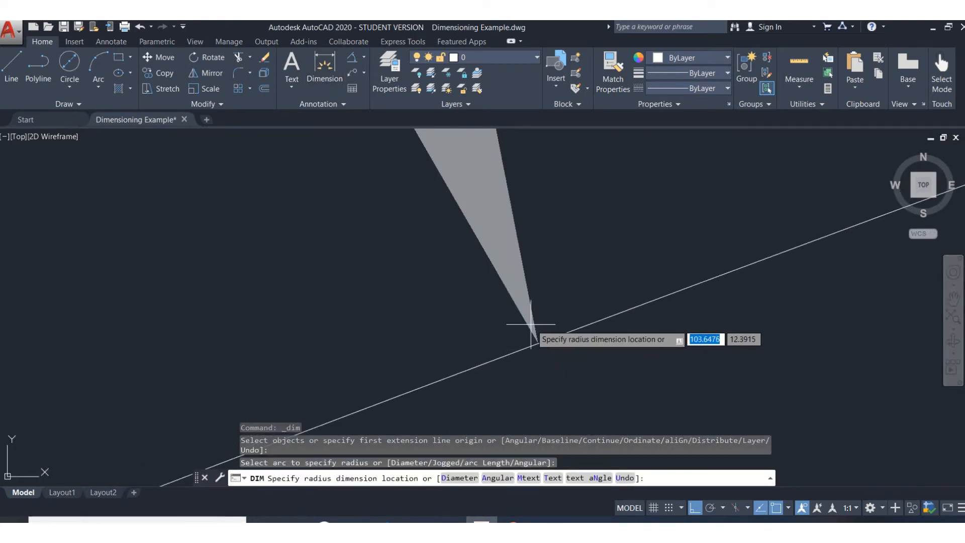
{"action": "scroll", "coordinate": [531, 324], "scroll_direction": "down", "scroll_amount": 10}
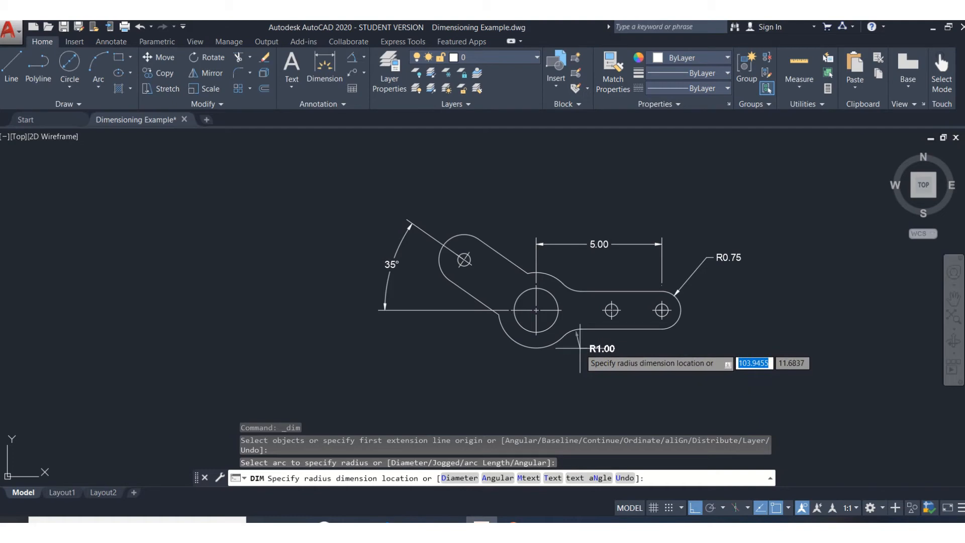
{"action": "left_click", "coordinate": [580, 350]}
Add a radius dimension to the hub's outer arc and a diameter dimension to the hub circle, placing both texts below the angled arm.
{"action": "mouse_move", "coordinate": [641, 329]}
{"action": "middle_mouse_down"}
{"action": "mouse_move", "coordinate": [406, 311]}
{"action": "mouse_move", "coordinate": [403, 293]}
{"action": "mouse_move", "coordinate": [475, 247]}
{"action": "middle_mouse_up"}
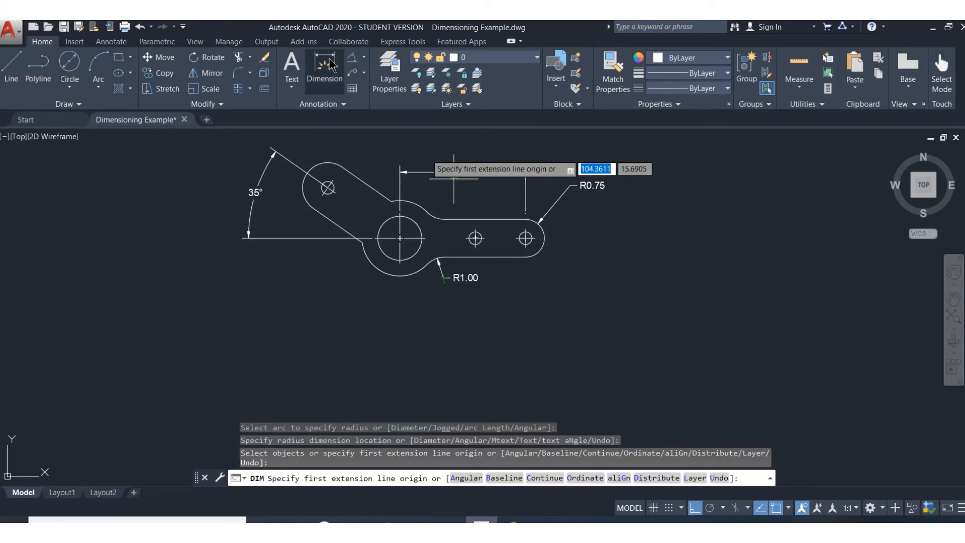
{"action": "left_click", "coordinate": [374, 265]}
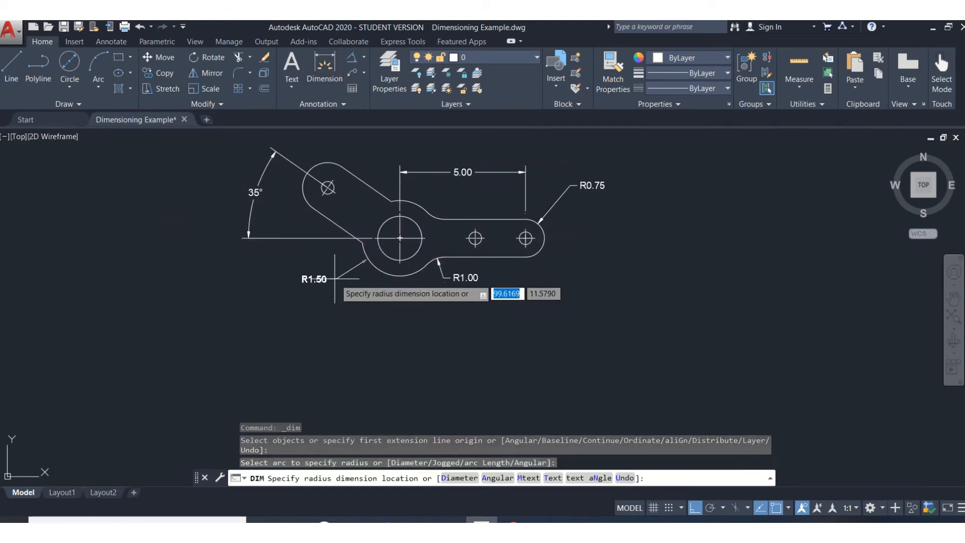
{"action": "left_click", "coordinate": [302, 288]}
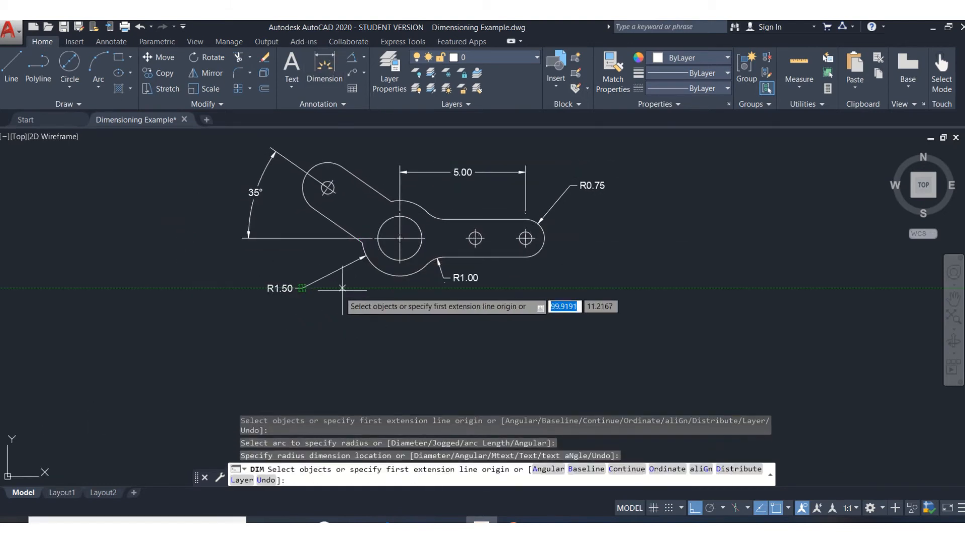
{"action": "left_click", "coordinate": [386, 259]}
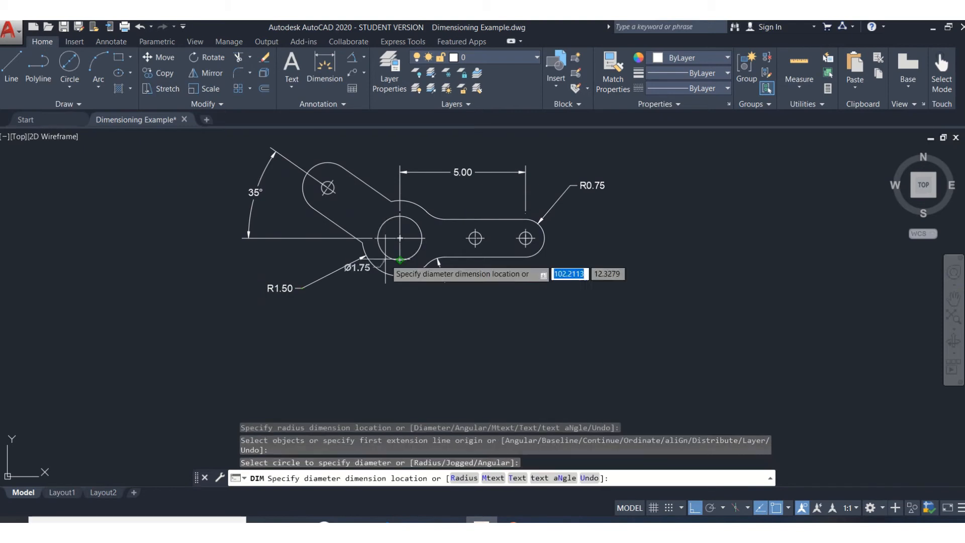
{"action": "left_click", "coordinate": [332, 318]}
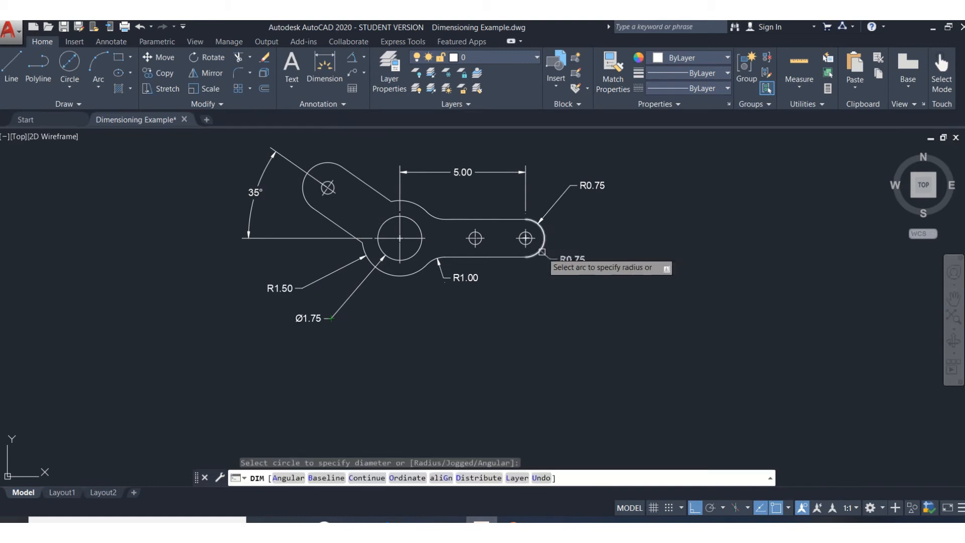
{"action": "scroll", "coordinate": [526, 243], "scroll_direction": "up", "scroll_amount": 4}
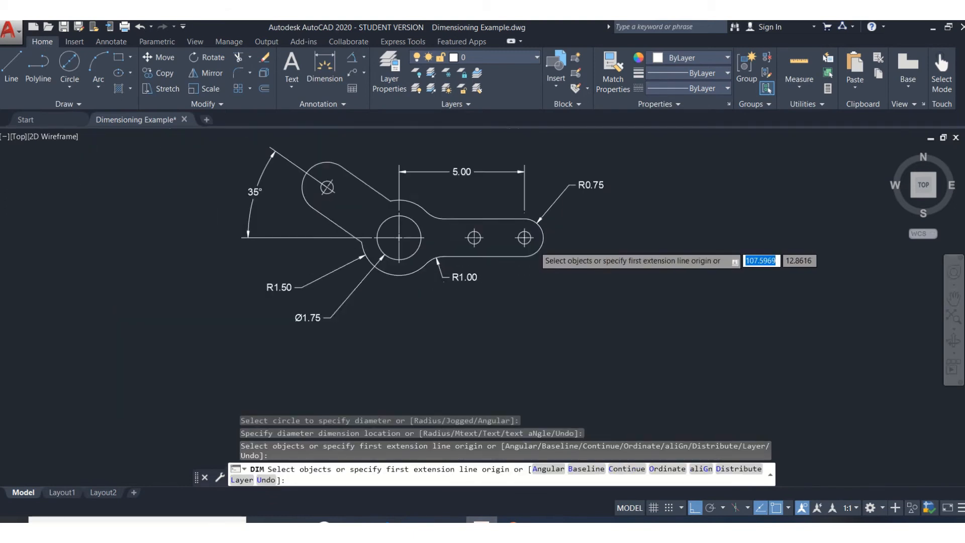
{"action": "left_click", "coordinate": [526, 224]}
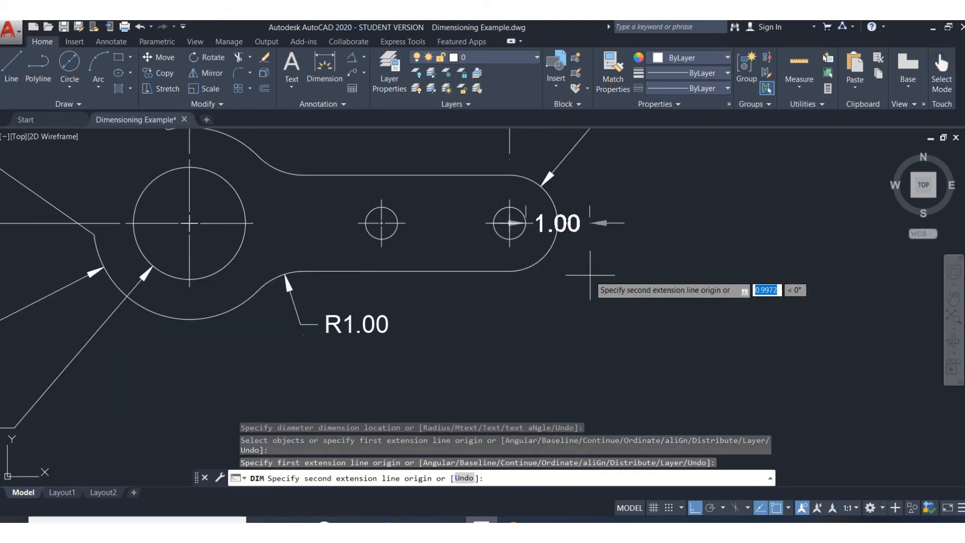
{"action": "key", "text": "Escape"}
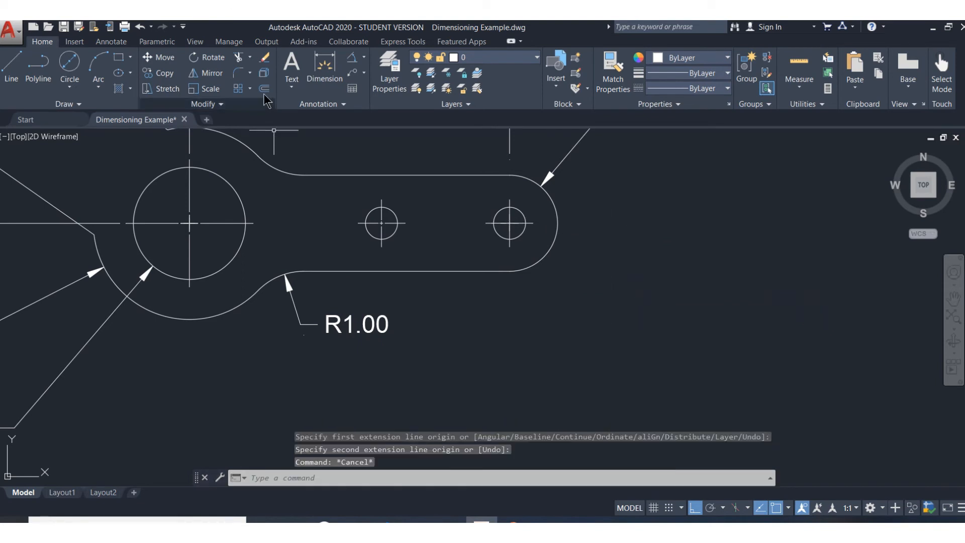
Add a diameter dimension to the horizontal arm's end hole, placed outside the outline, and prefix its text with 3X.
{"action": "left_click", "coordinate": [324, 71]}
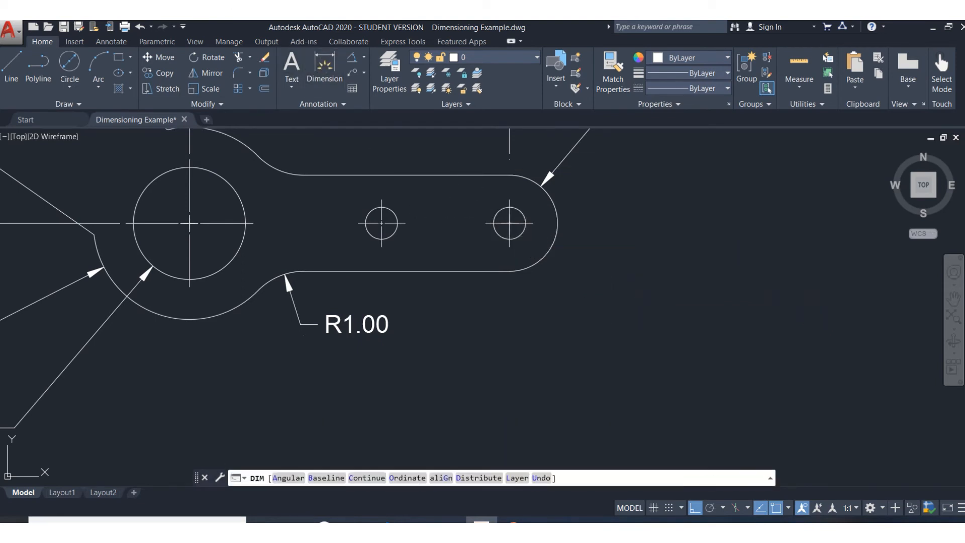
{"action": "left_click", "coordinate": [525, 232]}
{"action": "left_click", "coordinate": [621, 295]}
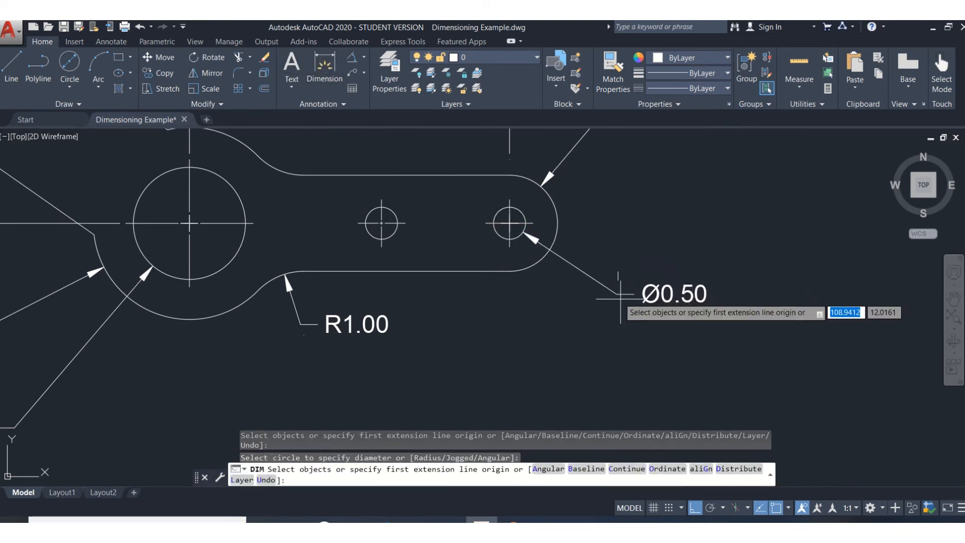
{"action": "key", "text": "Return"}
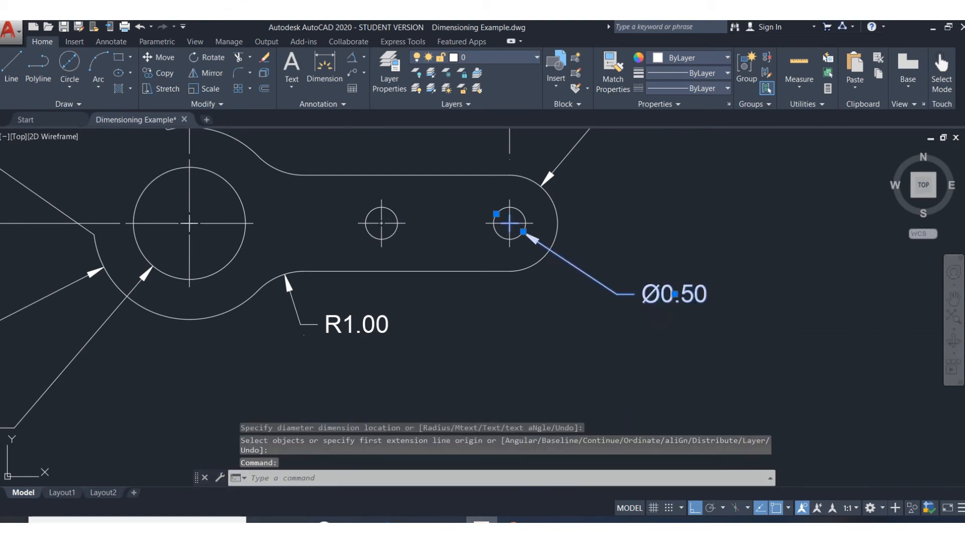
{"action": "double_click", "coordinate": [666, 296]}
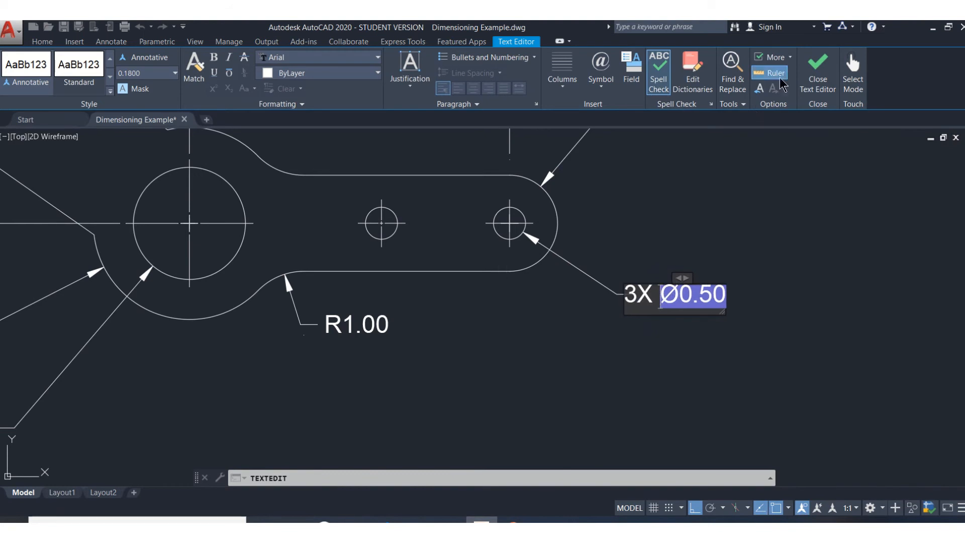
{"action": "left_click", "coordinate": [815, 56]}
Add a radius dimension to the rounded end of the angled arm, placing its text above and outside the outline.
{"action": "scroll", "coordinate": [621, 263], "scroll_direction": "up", "scroll_amount": 2}
{"action": "scroll", "coordinate": [361, 236], "scroll_direction": "down", "scroll_amount": 3}
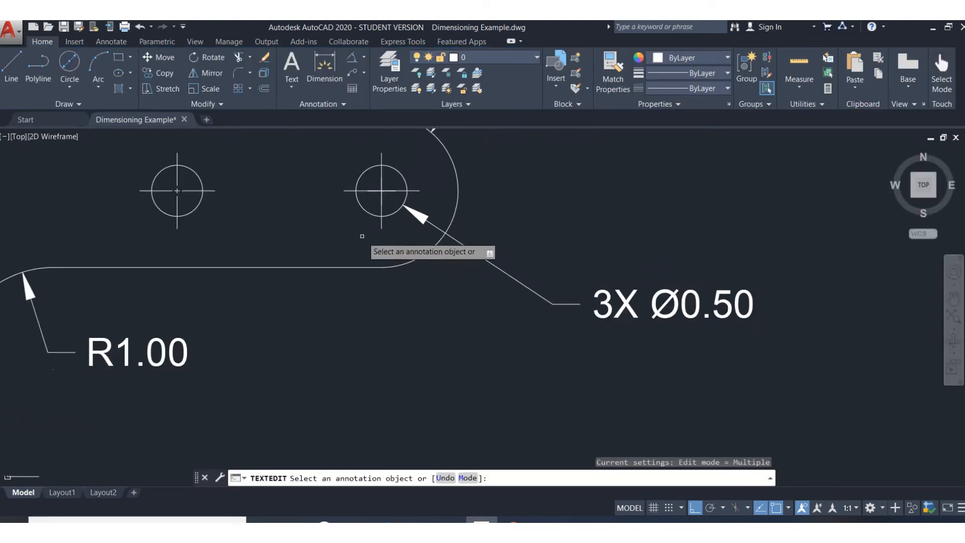
{"action": "middle_click_drag", "start_coordinate": [311, 221], "coordinate": [613, 340]}
{"action": "left_click", "coordinate": [317, 63]}
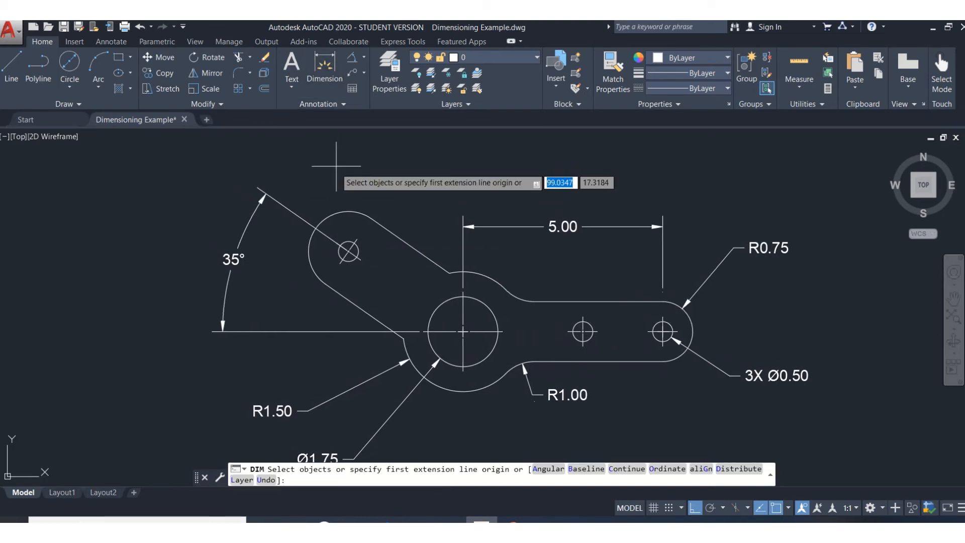
{"action": "left_click", "coordinate": [334, 213]}
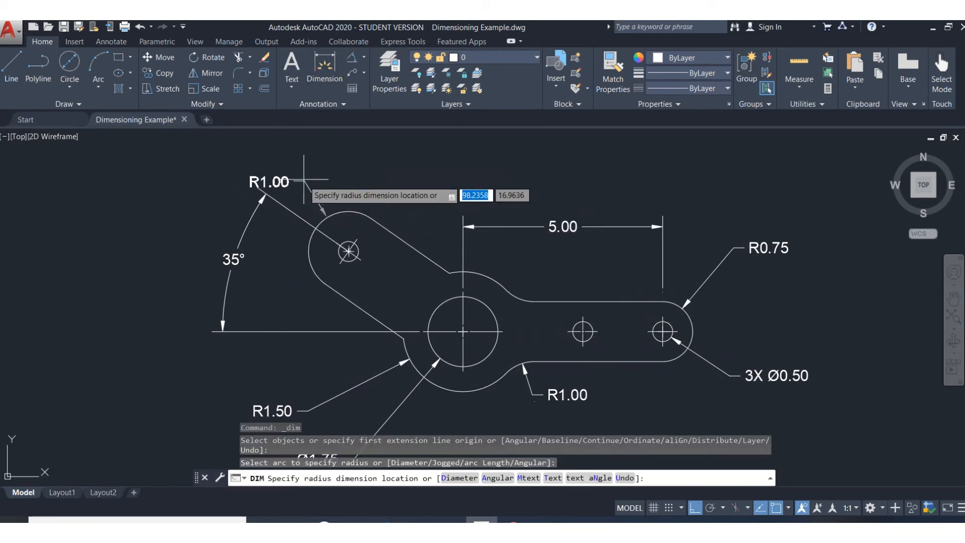
{"action": "left_click", "coordinate": [291, 157]}
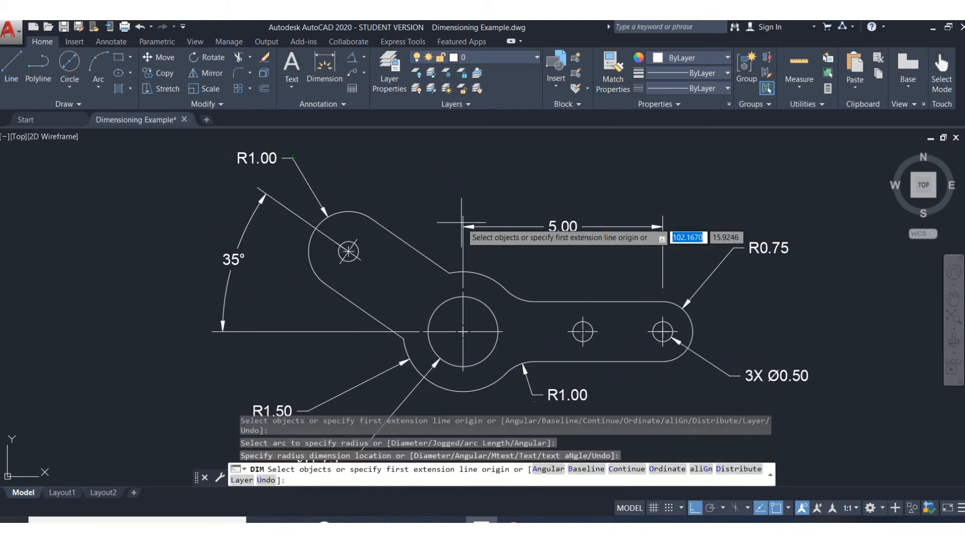
{"action": "scroll", "coordinate": [533, 261], "scroll_direction": "up", "scroll_amount": 2}
{"action": "scroll", "coordinate": [553, 271], "scroll_direction": "down", "scroll_amount": 3}
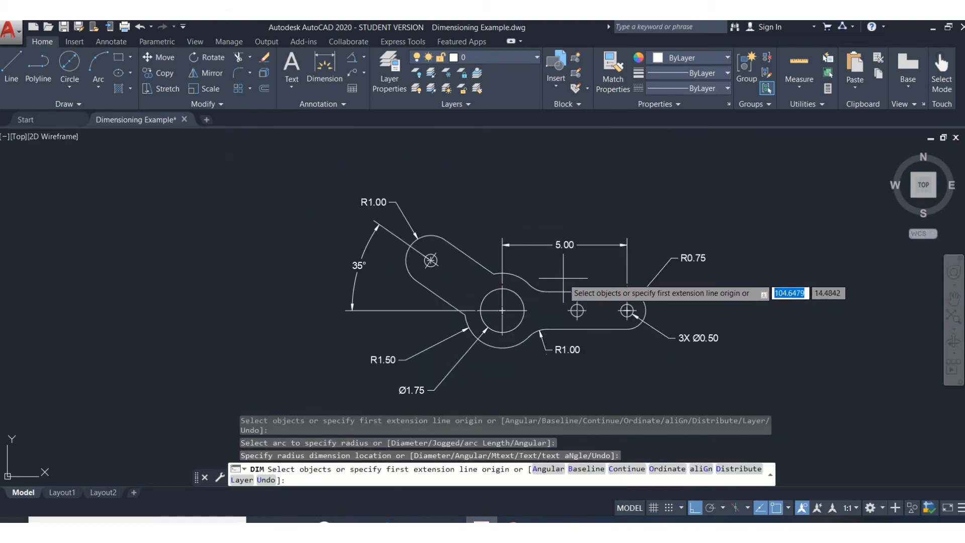
{"action": "middle_click_drag", "start_coordinate": [561, 276], "coordinate": [442, 263]}
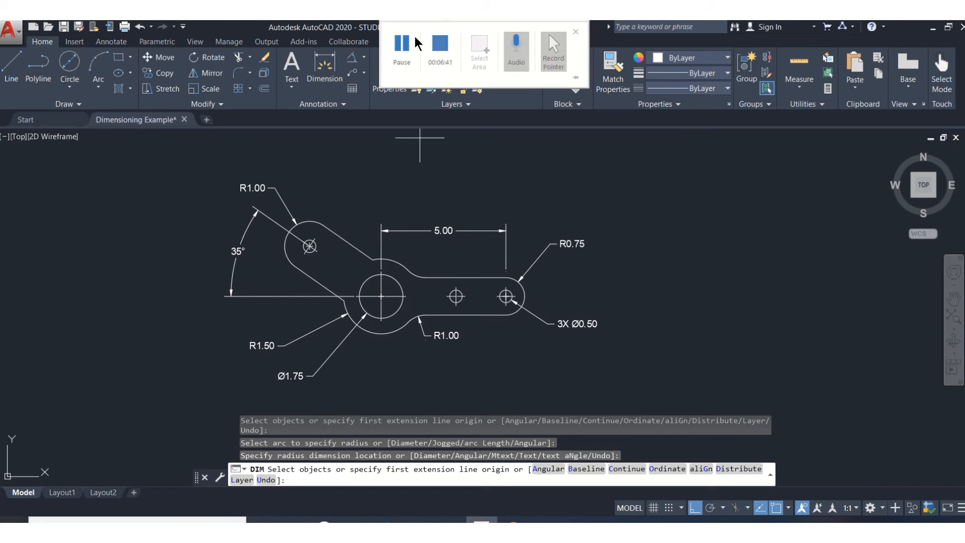
{"action": "left_click", "coordinate": [404, 57]}
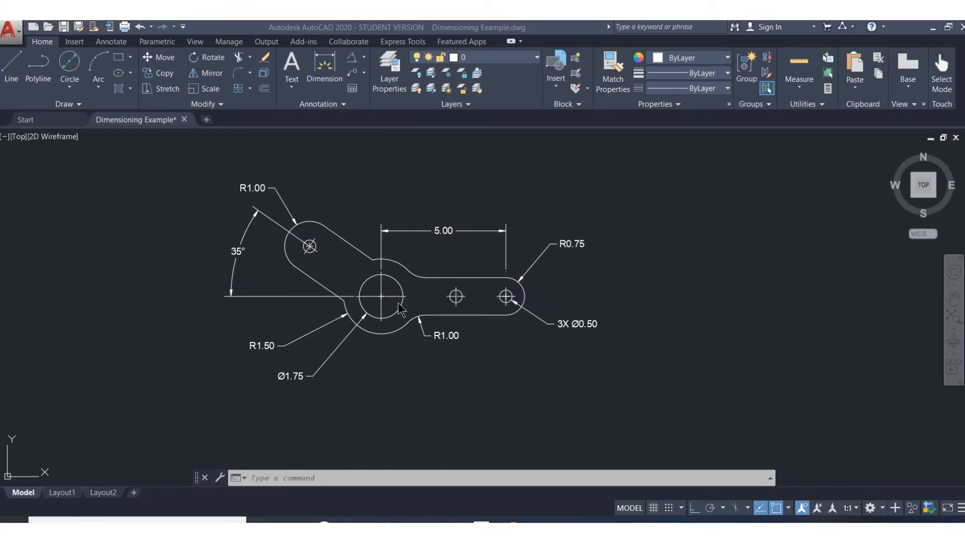
Add an aligned dimension from the angled arm's hole center to the hub's center, placing it above the angled arm.
{"action": "left_click", "coordinate": [326, 80]}
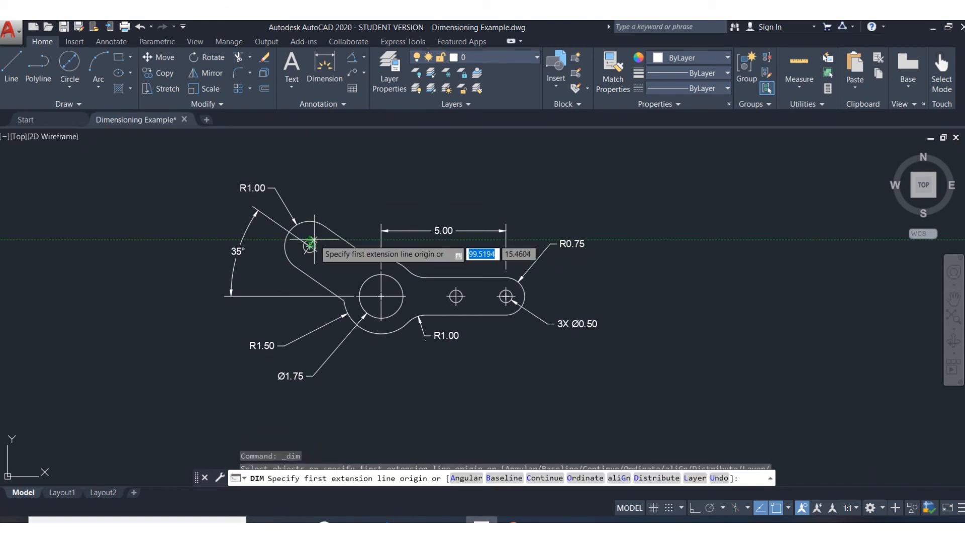
{"action": "left_click", "coordinate": [310, 246]}
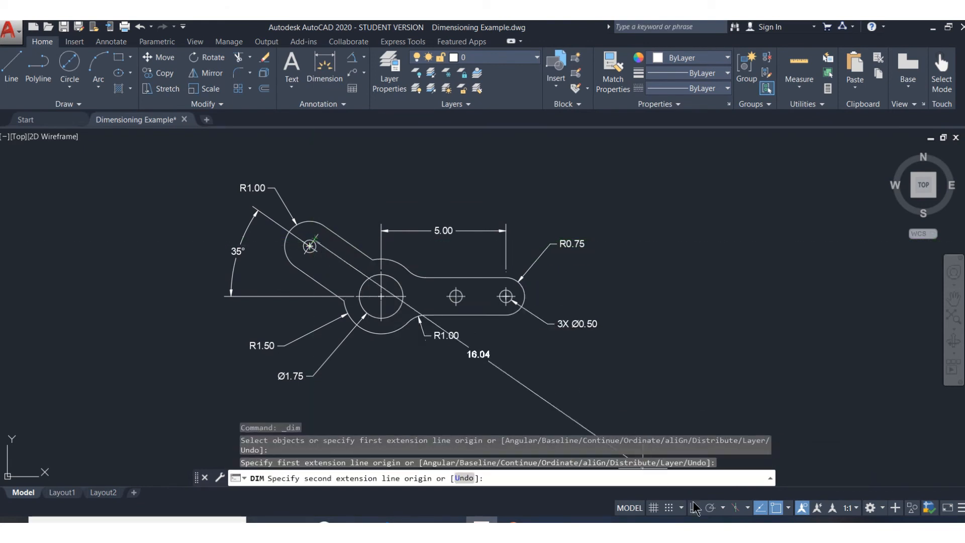
{"action": "left_click", "coordinate": [381, 296]}
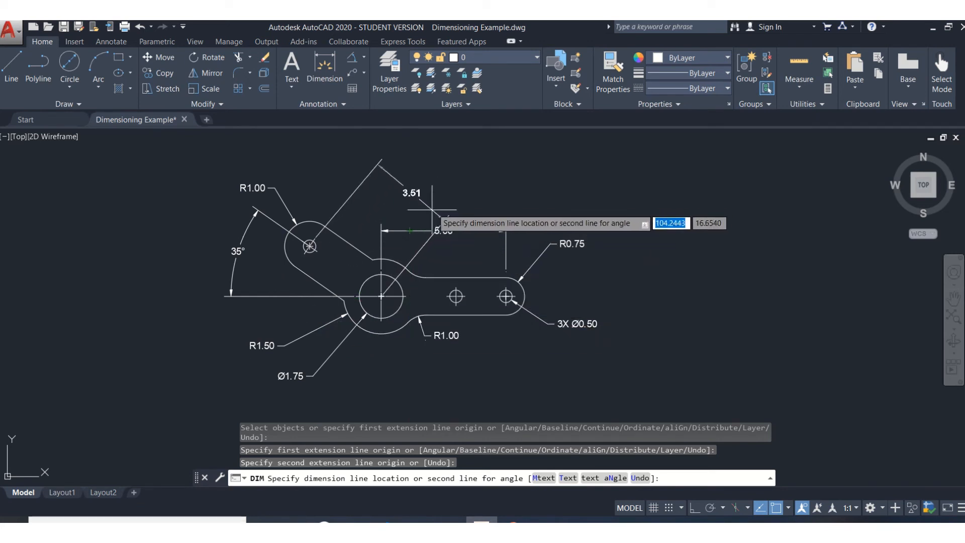
{"action": "left_click", "coordinate": [409, 231]}
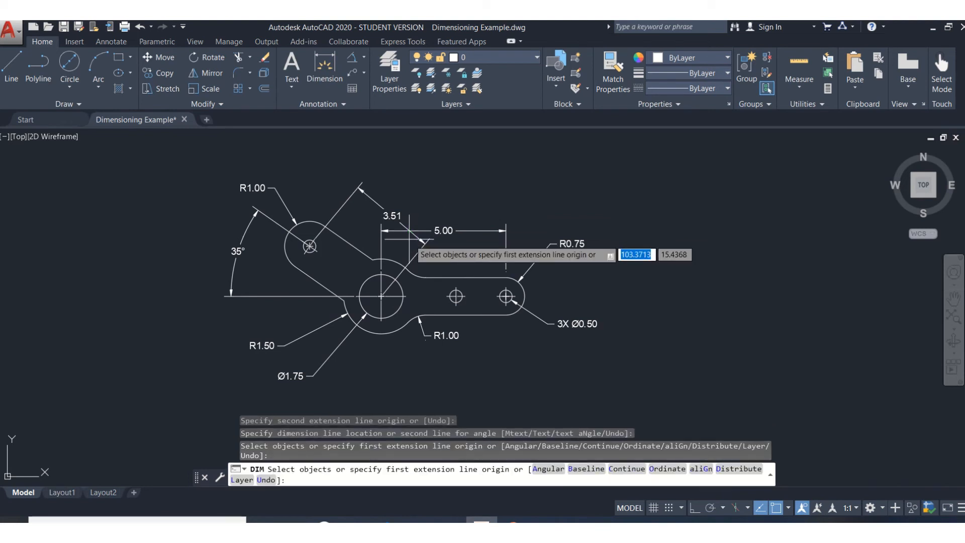
{"action": "key", "text": "Escape"}
Delete the horizontal linear dimension between the hub and the horizontal arm's end hole.
{"action": "left_click", "coordinate": [444, 230]}
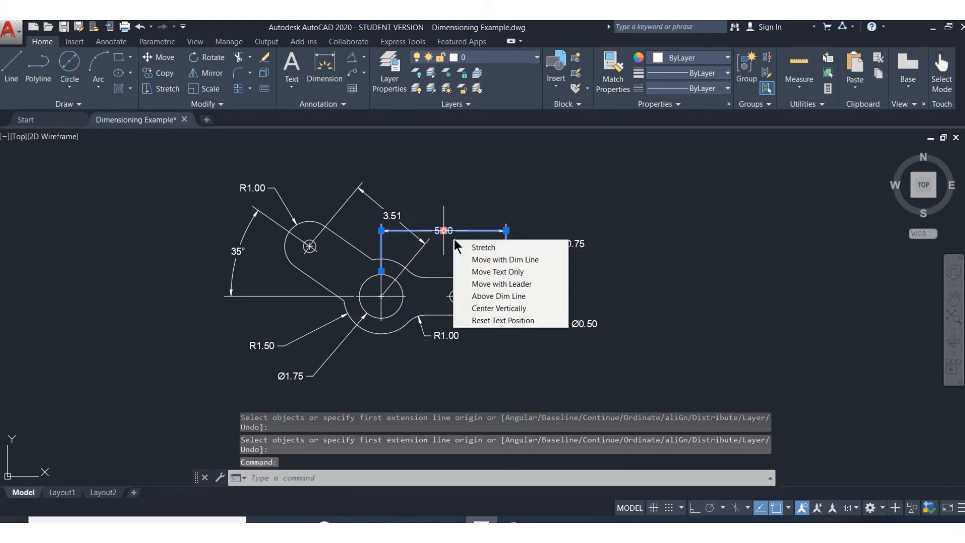
{"action": "key", "text": "Escape"}
{"action": "key", "text": "Escape"}
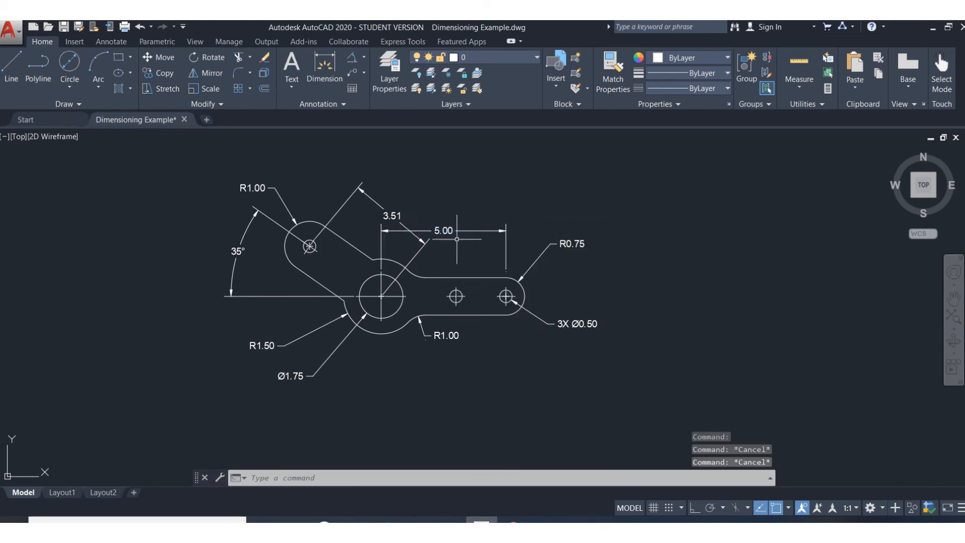
{"action": "left_click", "coordinate": [457, 231]}
{"action": "key", "text": "Delete"}
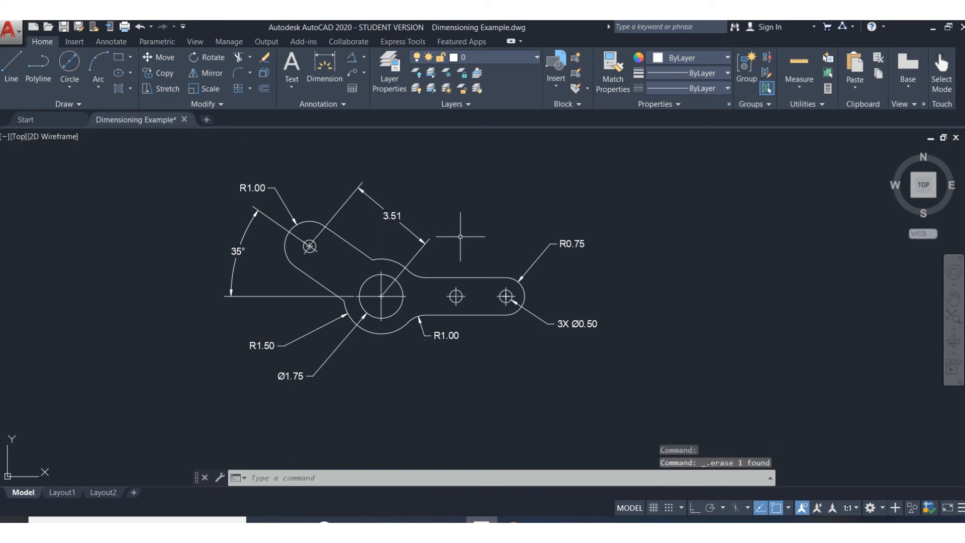
With orthogonal constraint on, add a horizontal linear dimension from the hub's center to the horizontal arm's end hole center, placed below the part.
{"action": "middle_click_drag", "start_coordinate": [456, 344], "coordinate": [444, 309]}
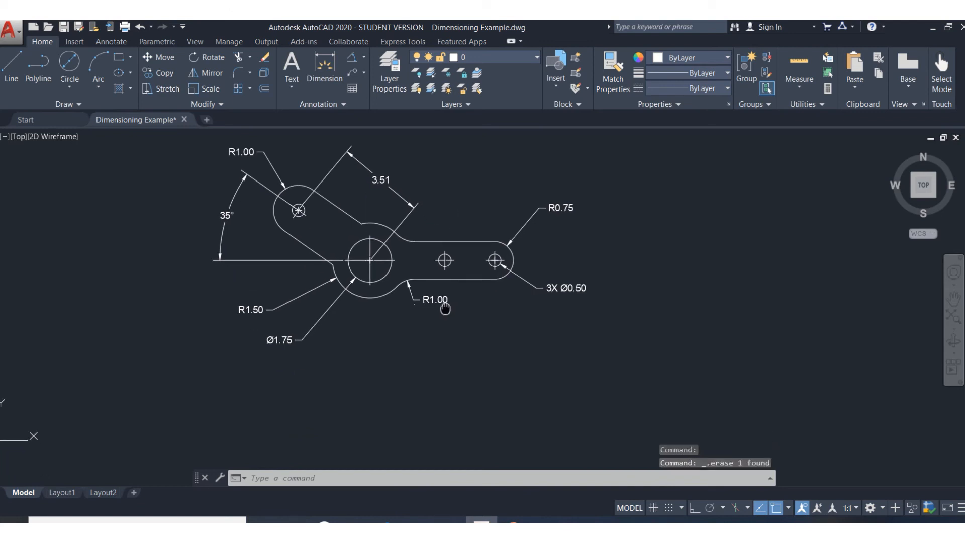
{"action": "left_click", "coordinate": [324, 68]}
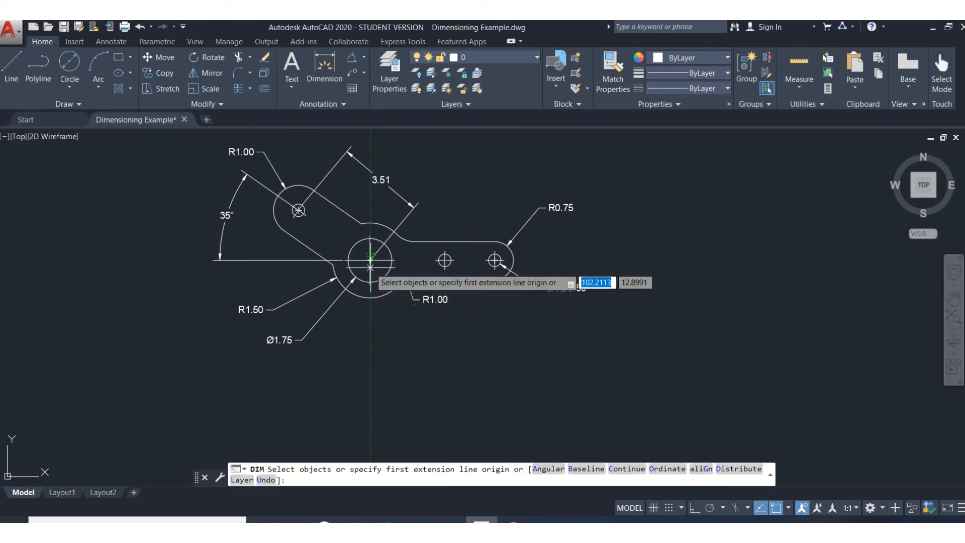
{"action": "left_click", "coordinate": [696, 508]}
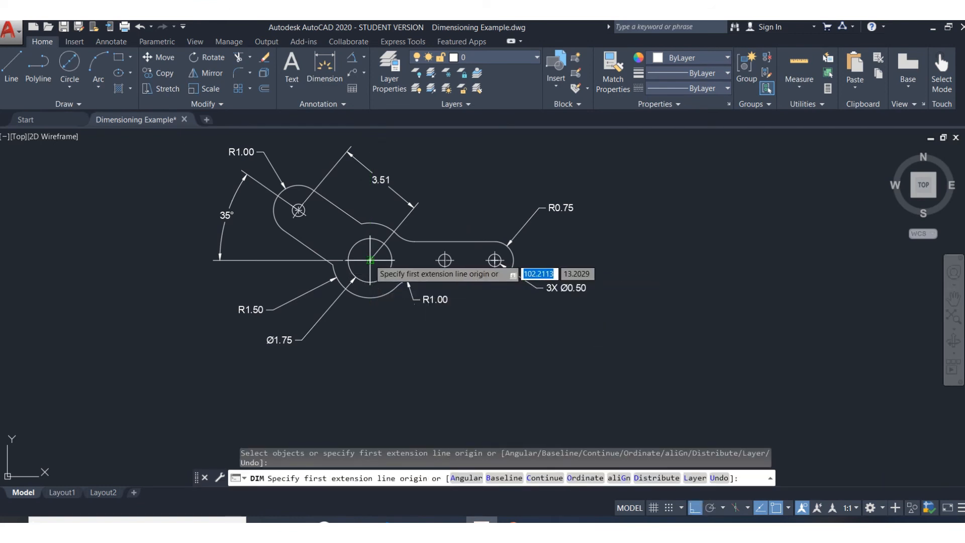
{"action": "left_click", "coordinate": [370, 260]}
{"action": "left_click", "coordinate": [495, 260]}
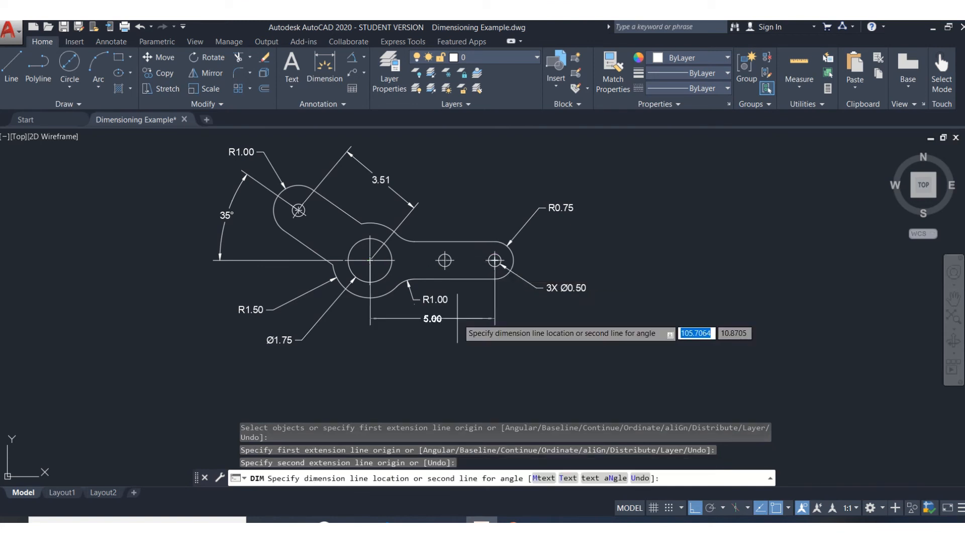
{"action": "left_click", "coordinate": [456, 325]}
{"action": "key", "text": "Escape"}
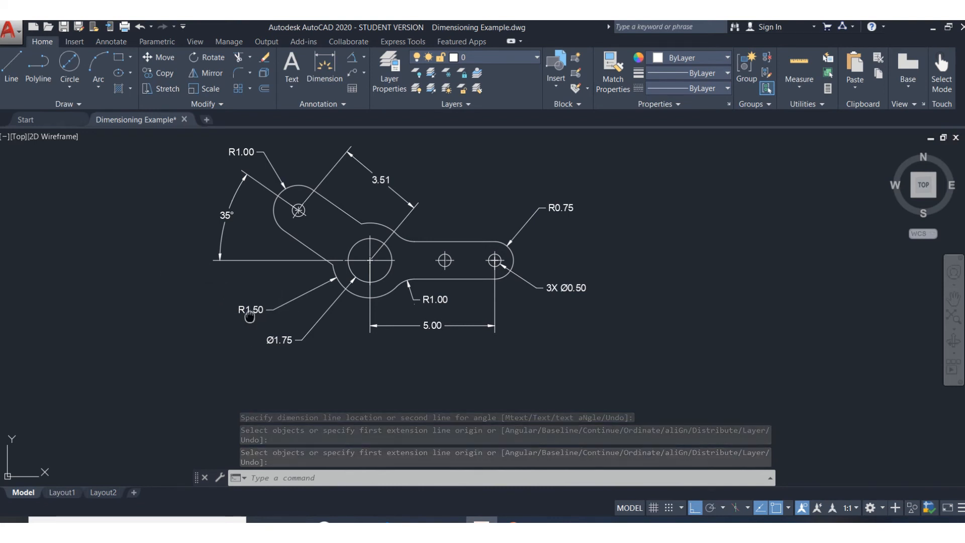
{"action": "middle_click_drag", "start_coordinate": [250, 316], "coordinate": [344, 329]}
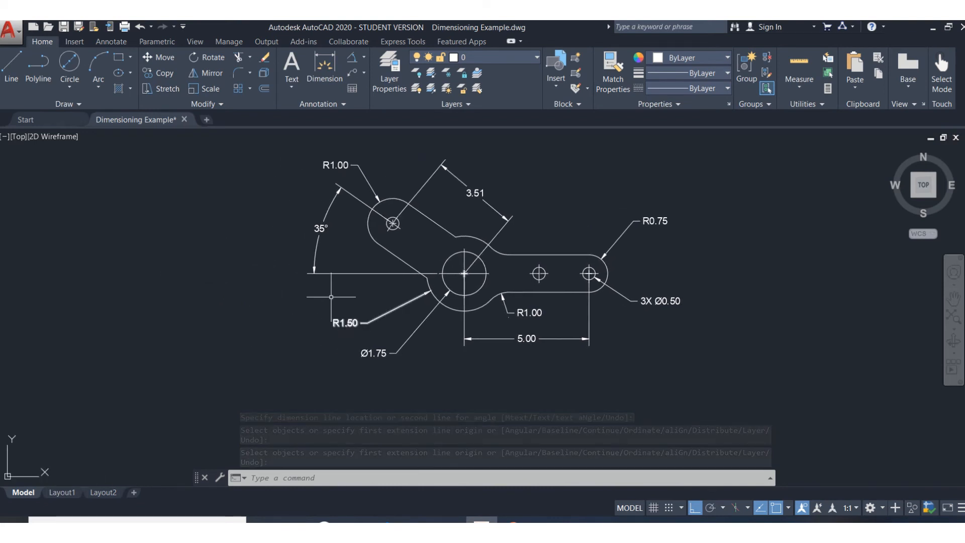
{"action": "left_click", "coordinate": [363, 57]}
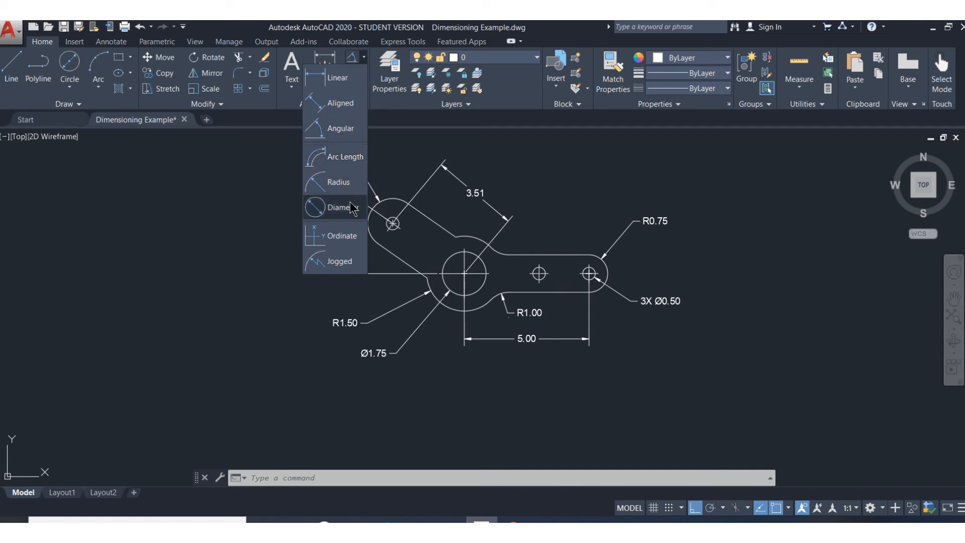
{"action": "left_click", "coordinate": [333, 78]}
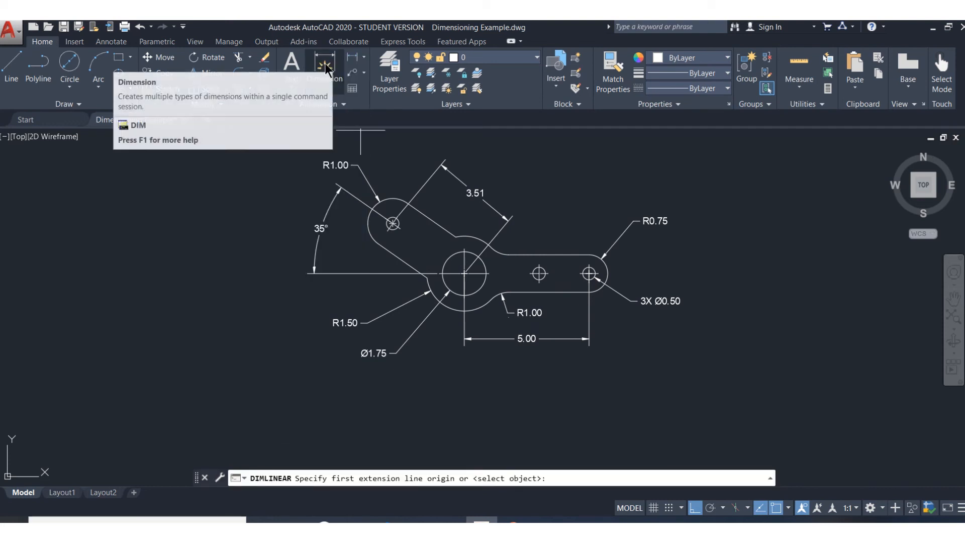
{"action": "key", "text": "Escape"}
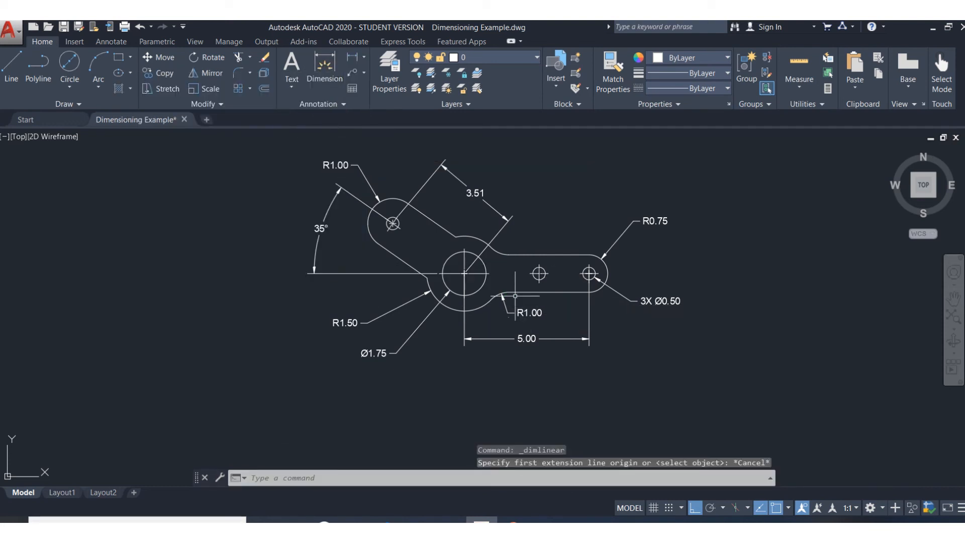
Add a multiline text note below the horizontal arm with three lines: the drafter's full name, MET 131-001, and BRACKET.
{"action": "middle_click_drag", "start_coordinate": [482, 283], "coordinate": [361, 267]}
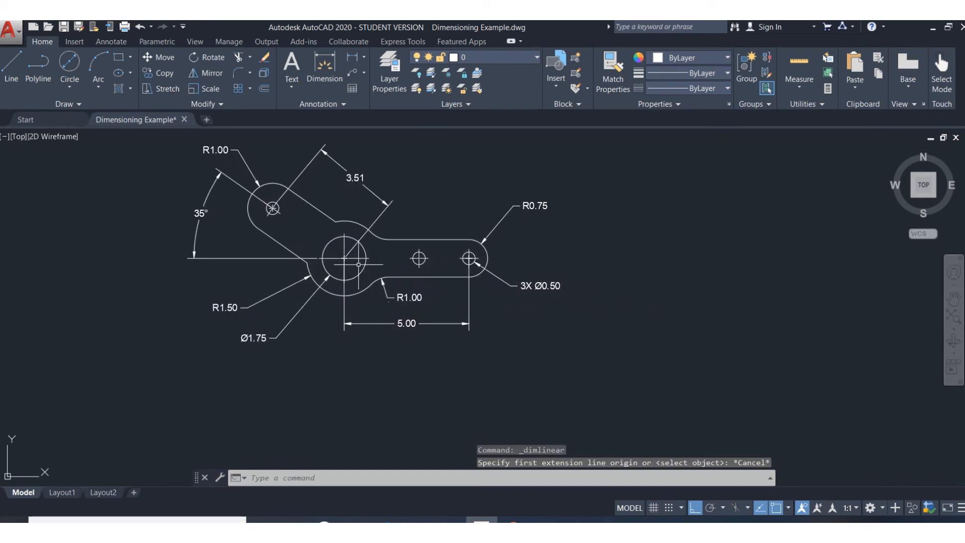
{"action": "left_click", "coordinate": [294, 65]}
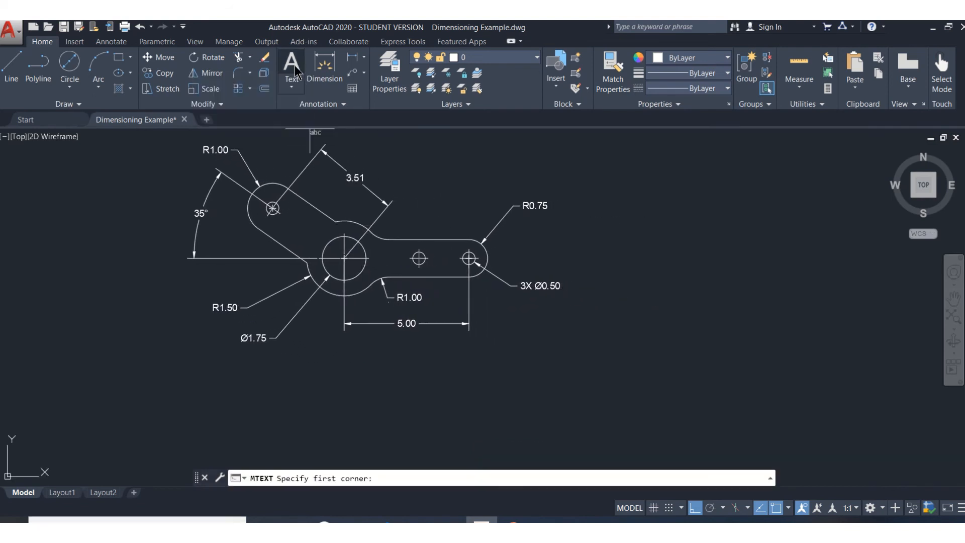
{"action": "left_click", "coordinate": [460, 357]}
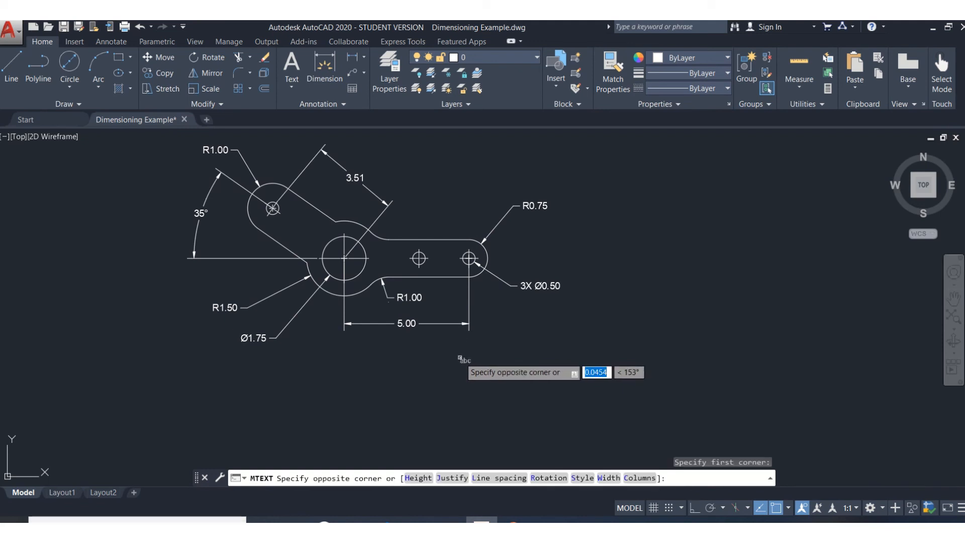
{"action": "left_click", "coordinate": [608, 393]}
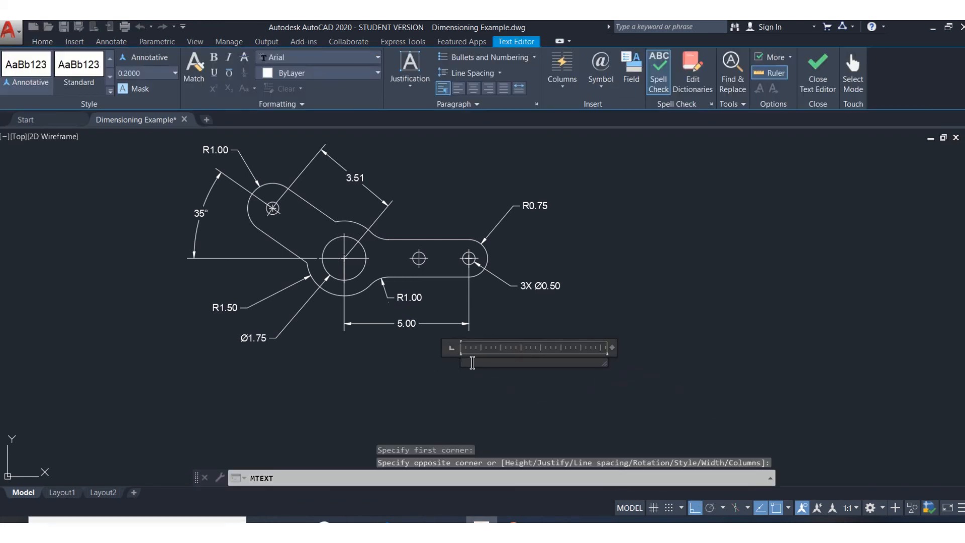
{"action": "type", "text": "MIK"}
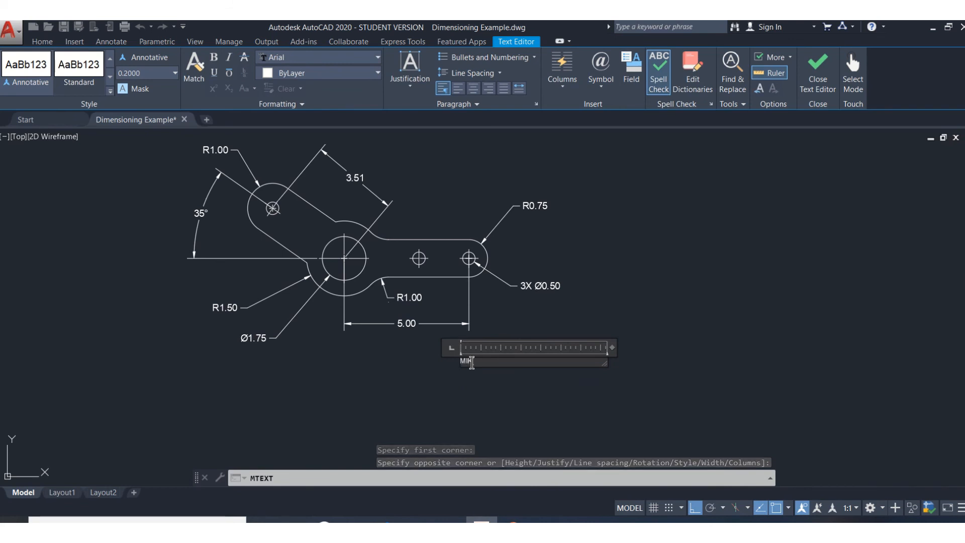
{"action": "type", "text": "E DEVORE "}
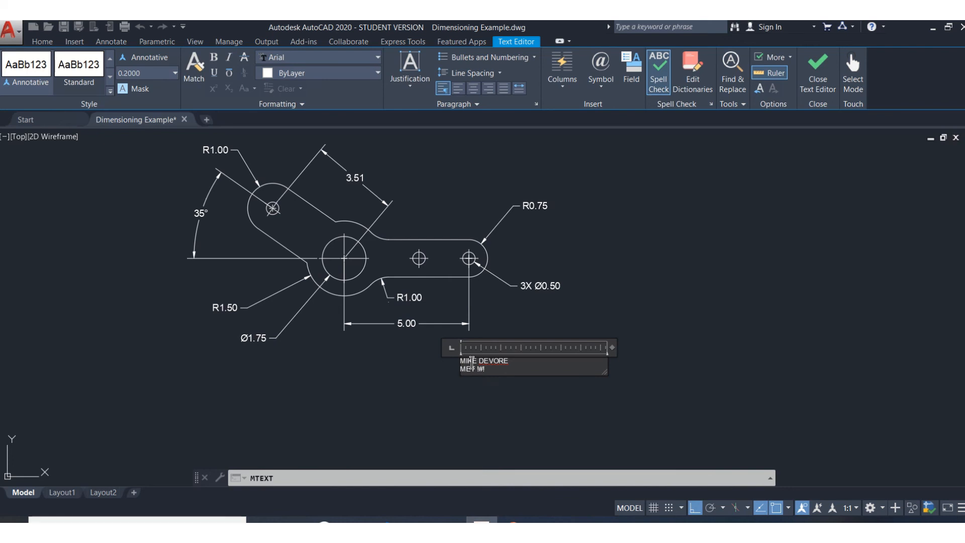
{"action": "type", "text": "ME 131-001"}
{"action": "key", "text": "Return"}
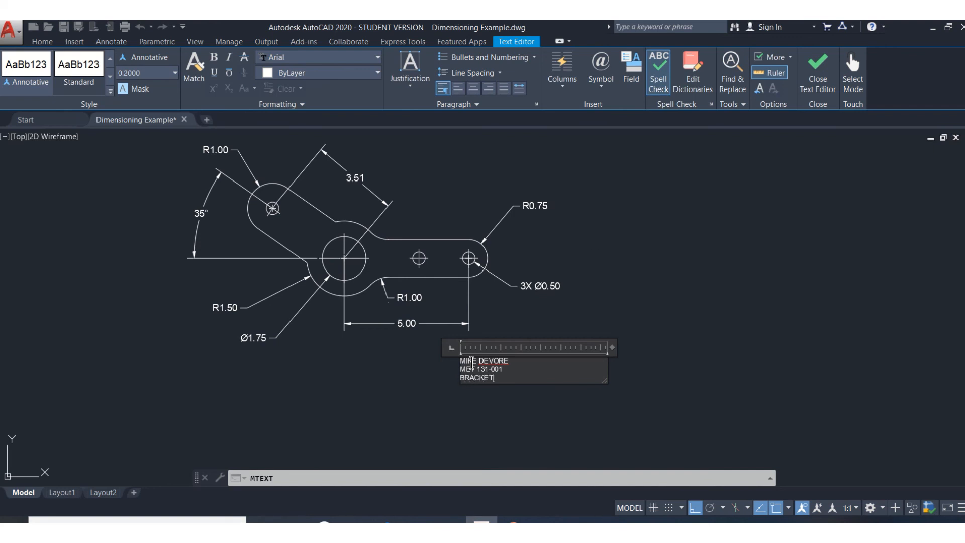
{"action": "key", "text": "Return"}
{"action": "key", "text": "Return"}
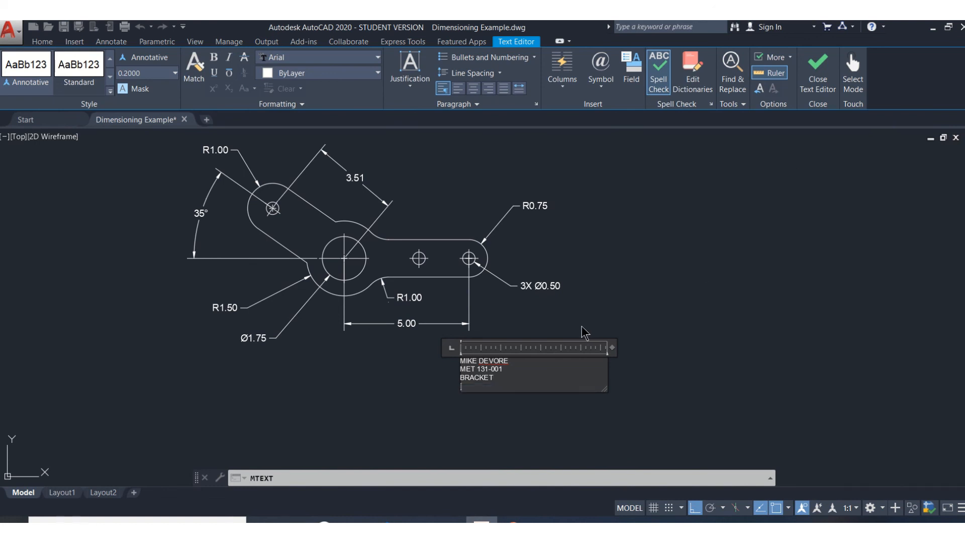
{"action": "key", "text": "BackSpace"}
{"action": "left_click", "coordinate": [813, 68]}
Shift the three-line text note slightly to the right beneath the horizontal arm by its insertion grip.
{"action": "scroll", "coordinate": [446, 301], "scroll_direction": "up", "scroll_amount": 2}
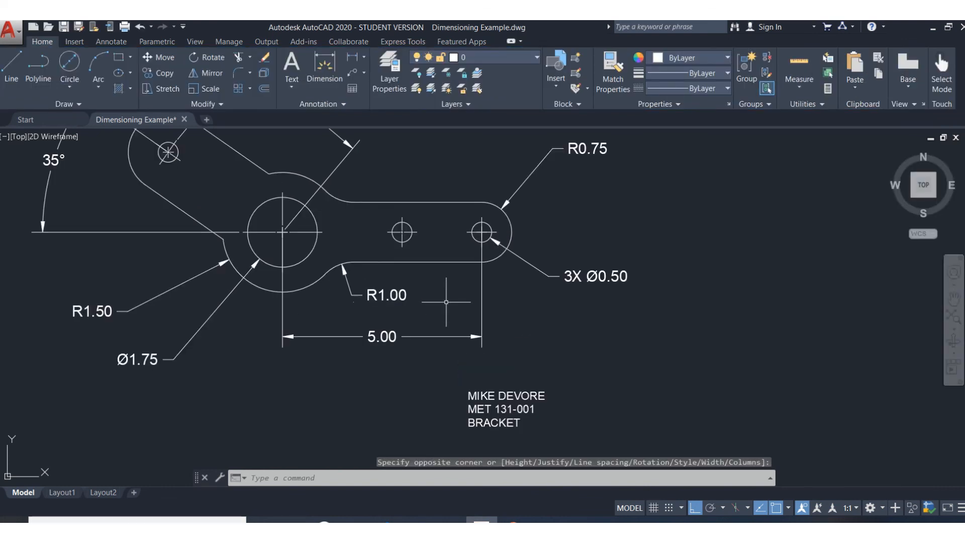
{"action": "scroll", "coordinate": [446, 302], "scroll_direction": "down", "scroll_amount": 2}
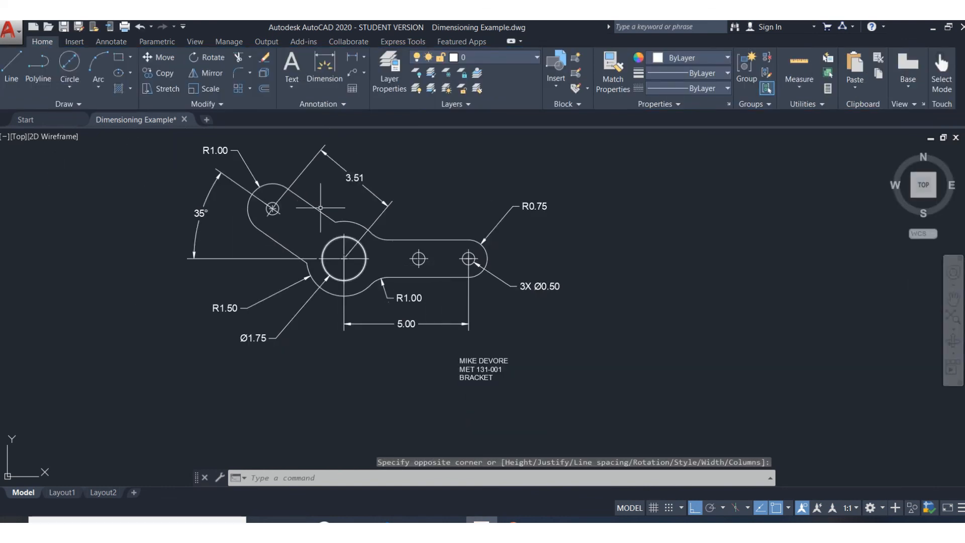
{"action": "left_click", "coordinate": [169, 58]}
{"action": "key", "text": "Escape"}
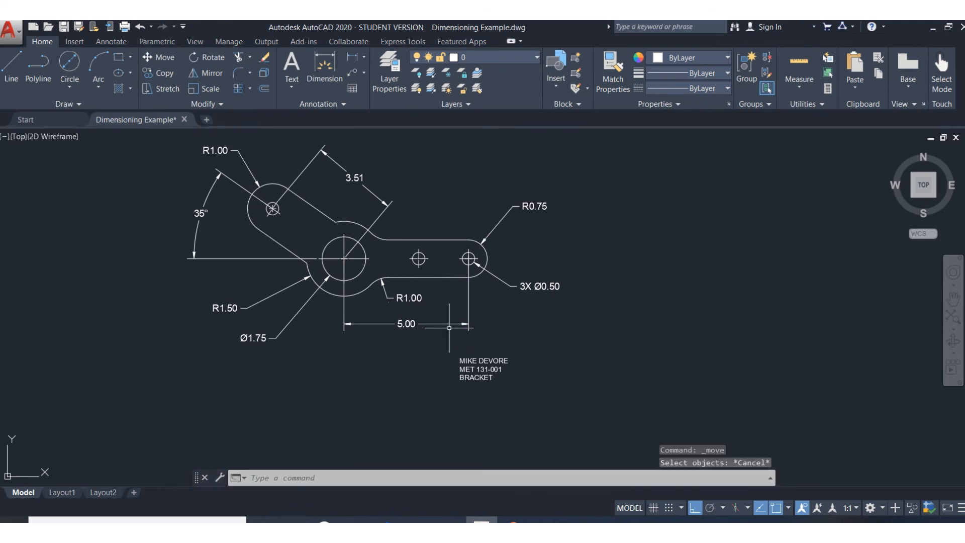
{"action": "left_click", "coordinate": [465, 358]}
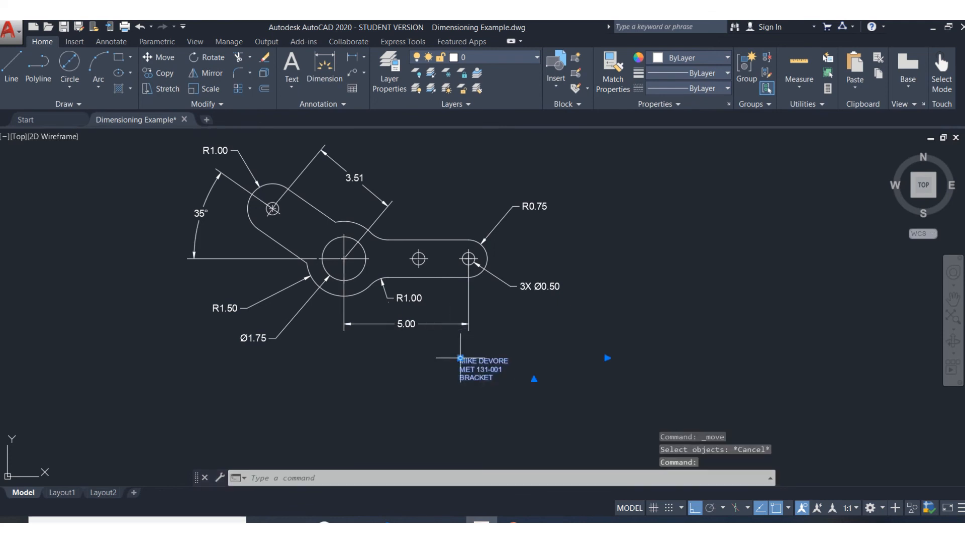
{"action": "left_click", "coordinate": [460, 358]}
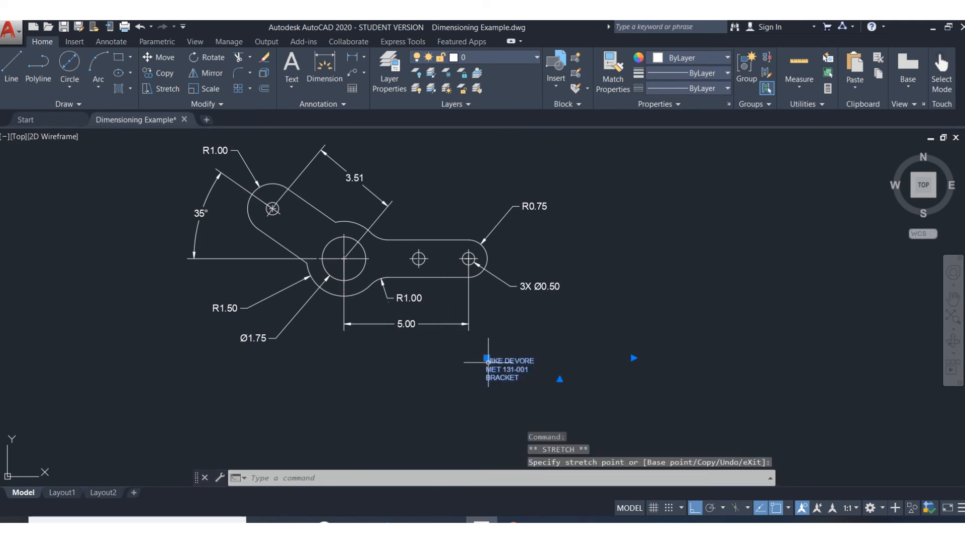
{"action": "key", "text": "Escape"}
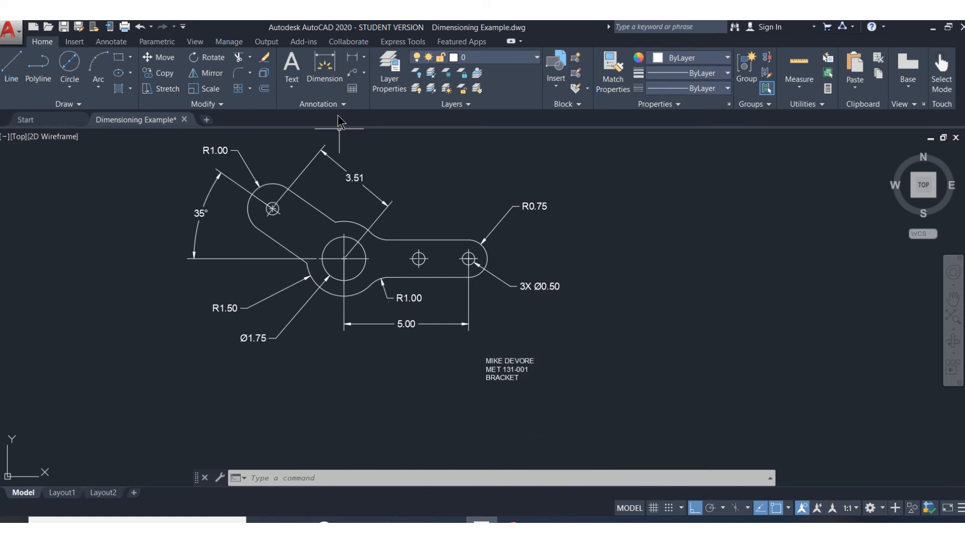
Check the Standard dimension style's primary units and pick 0.00 as the linear precision.
{"action": "middle_click_drag", "start_coordinate": [409, 211], "coordinate": [503, 244]}
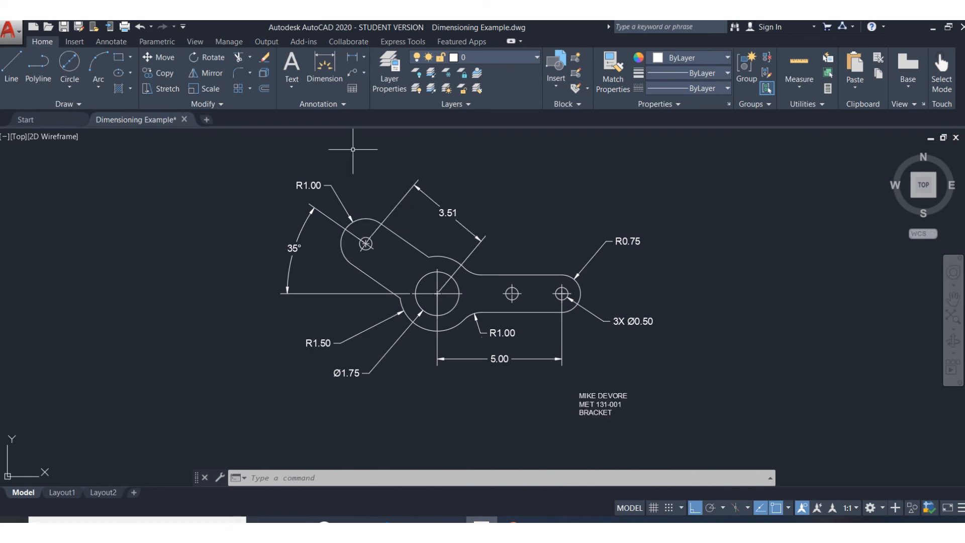
{"action": "left_click", "coordinate": [324, 105]}
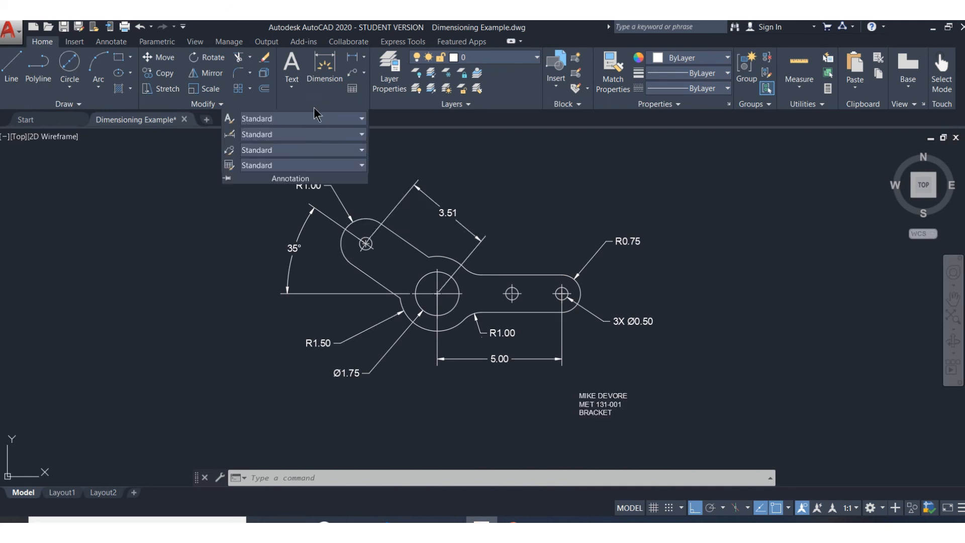
{"action": "left_click", "coordinate": [231, 134]}
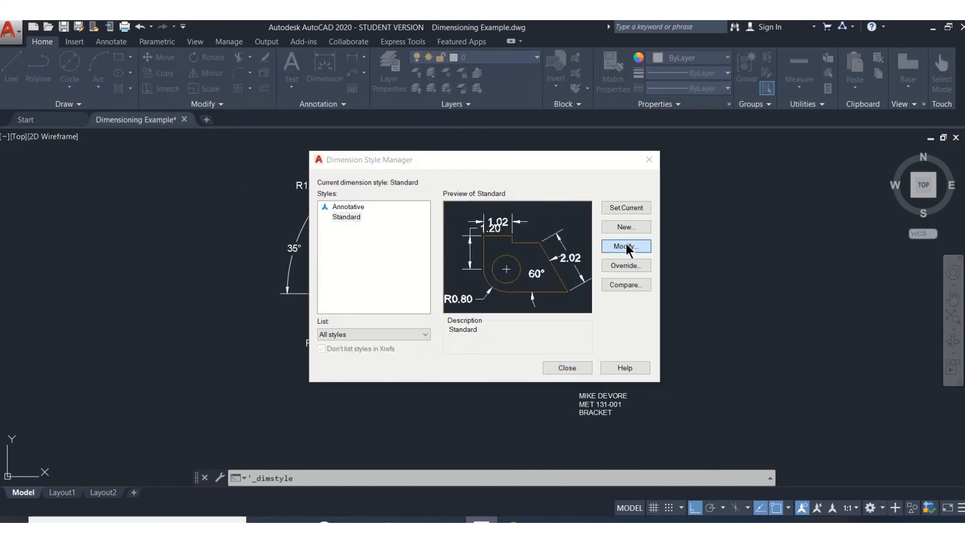
{"action": "left_click", "coordinate": [626, 245]}
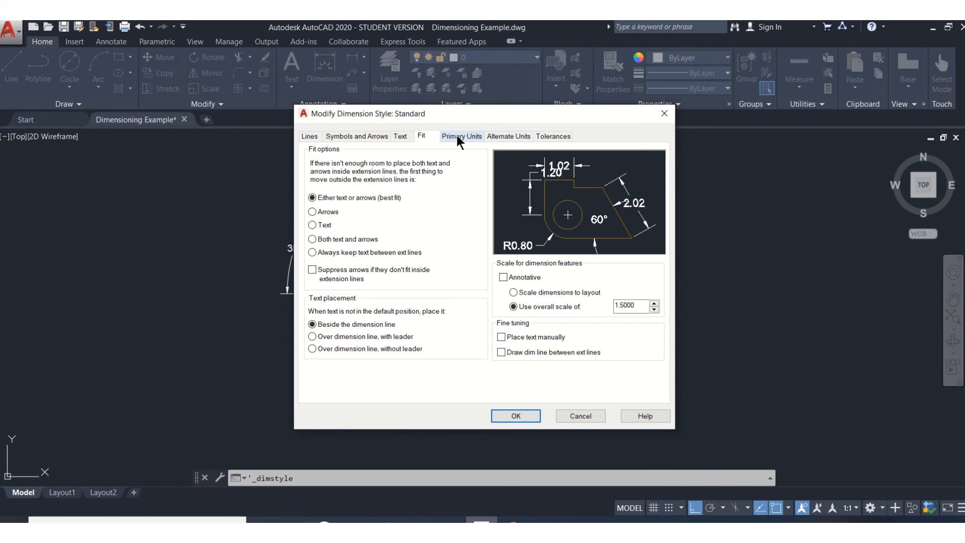
{"action": "left_click", "coordinate": [457, 135]}
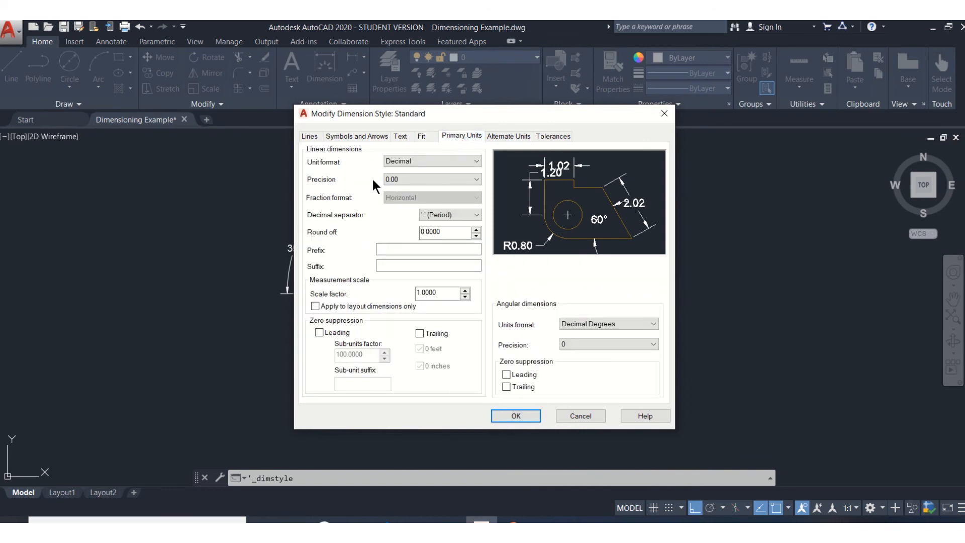
{"action": "left_click", "coordinate": [474, 180]}
{"action": "left_click", "coordinate": [410, 206]}
{"action": "left_click", "coordinate": [518, 416]}
{"action": "left_click", "coordinate": [615, 248]}
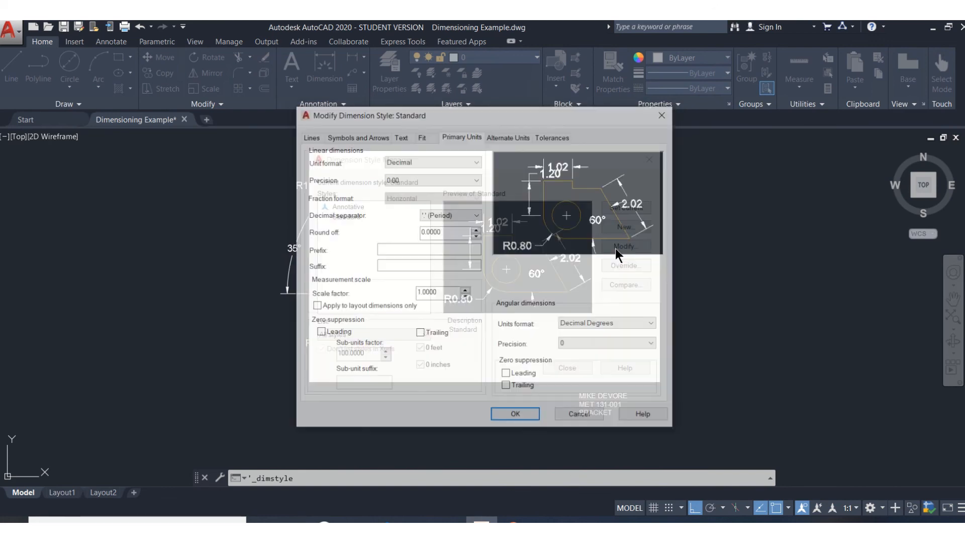
{"action": "left_click", "coordinate": [533, 416]}
{"action": "left_click", "coordinate": [575, 364]}
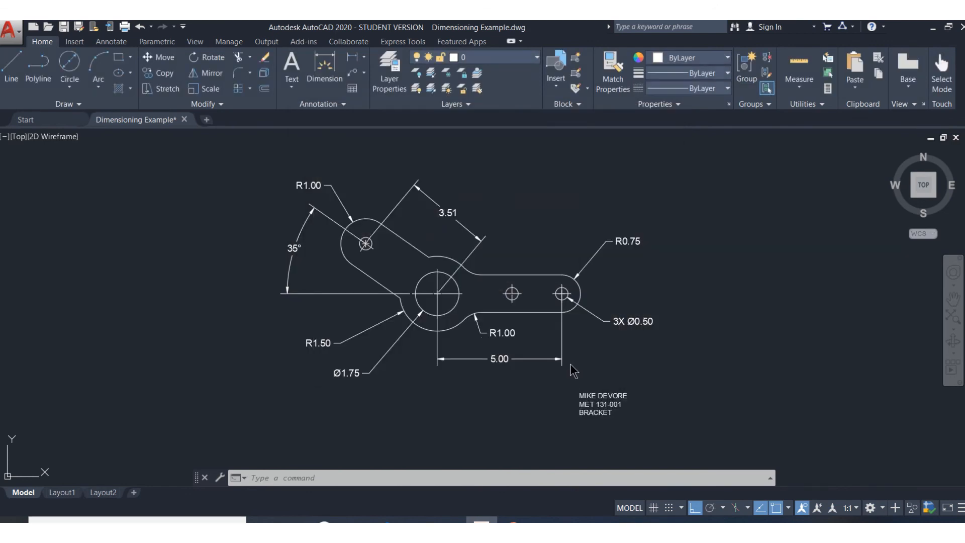